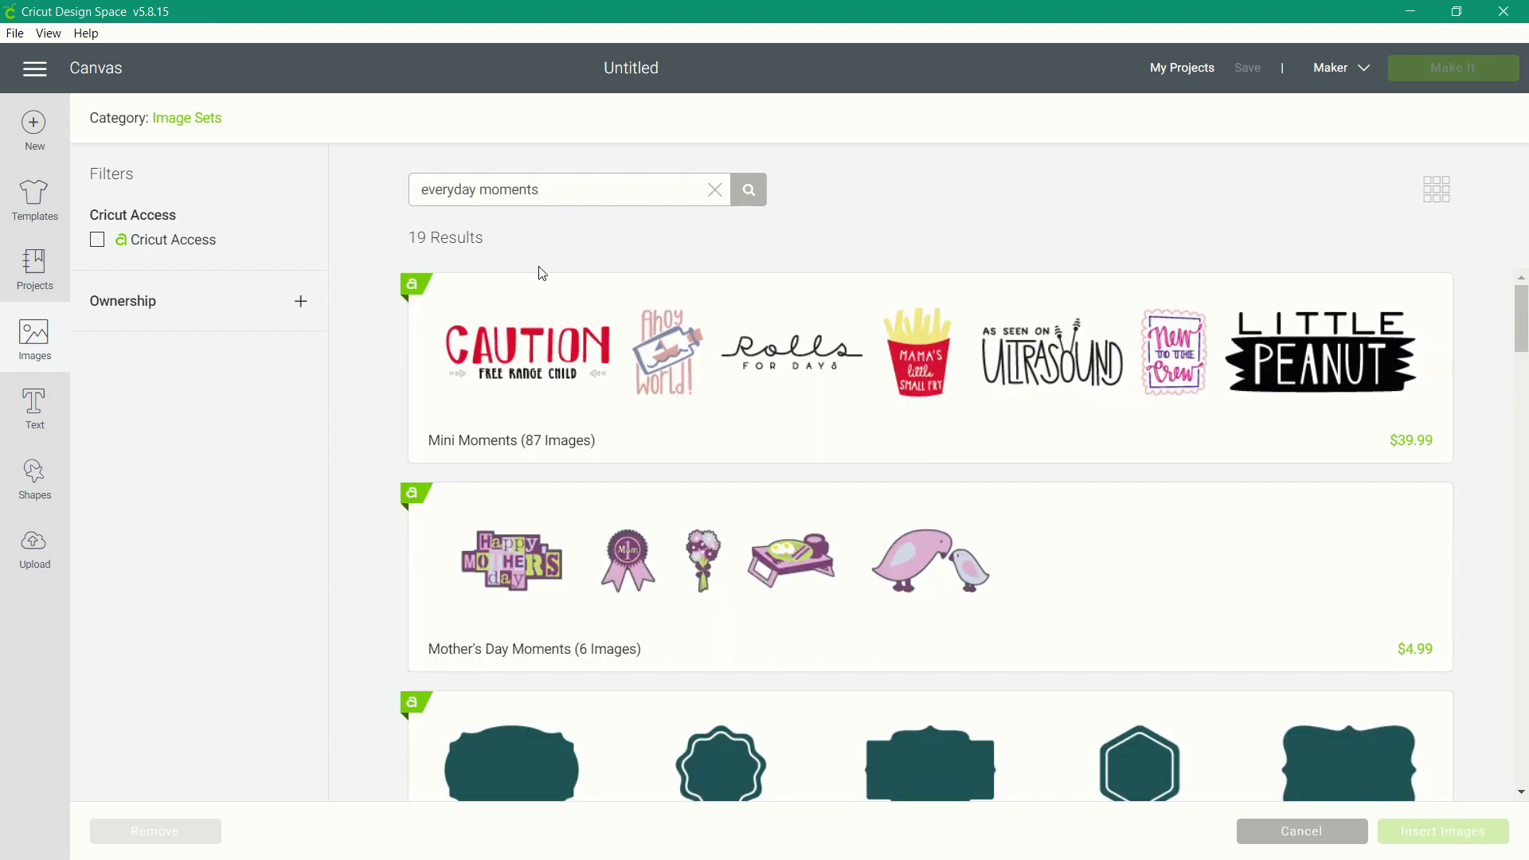
Insert the doily "today" page and the unicorn "magical" page from the purchased Close To My Heart - Everyday Moments image set.
click(175, 300)
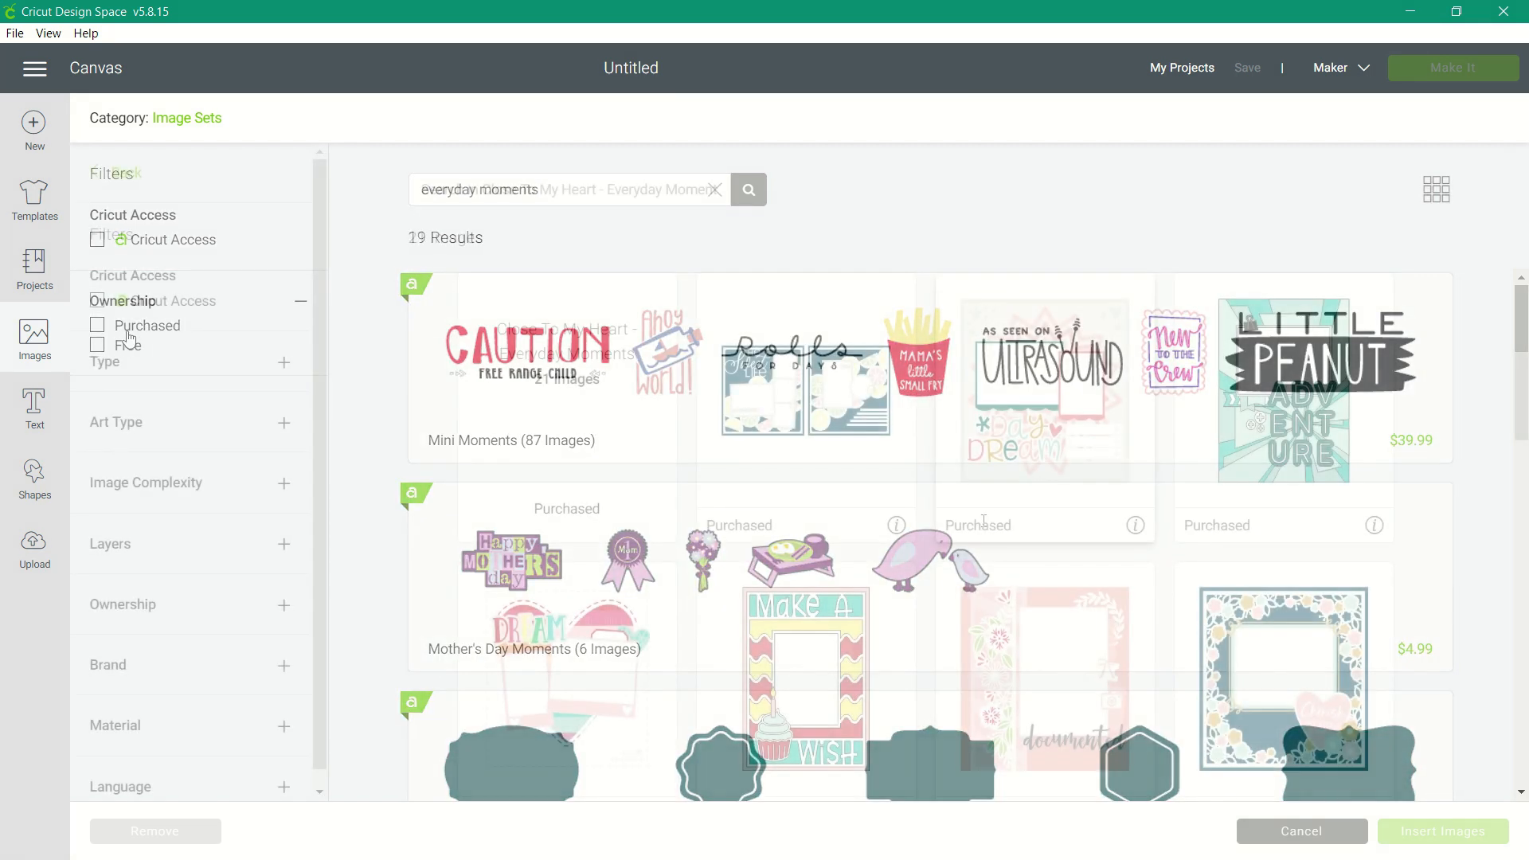
scroll(988, 526, down, 5)
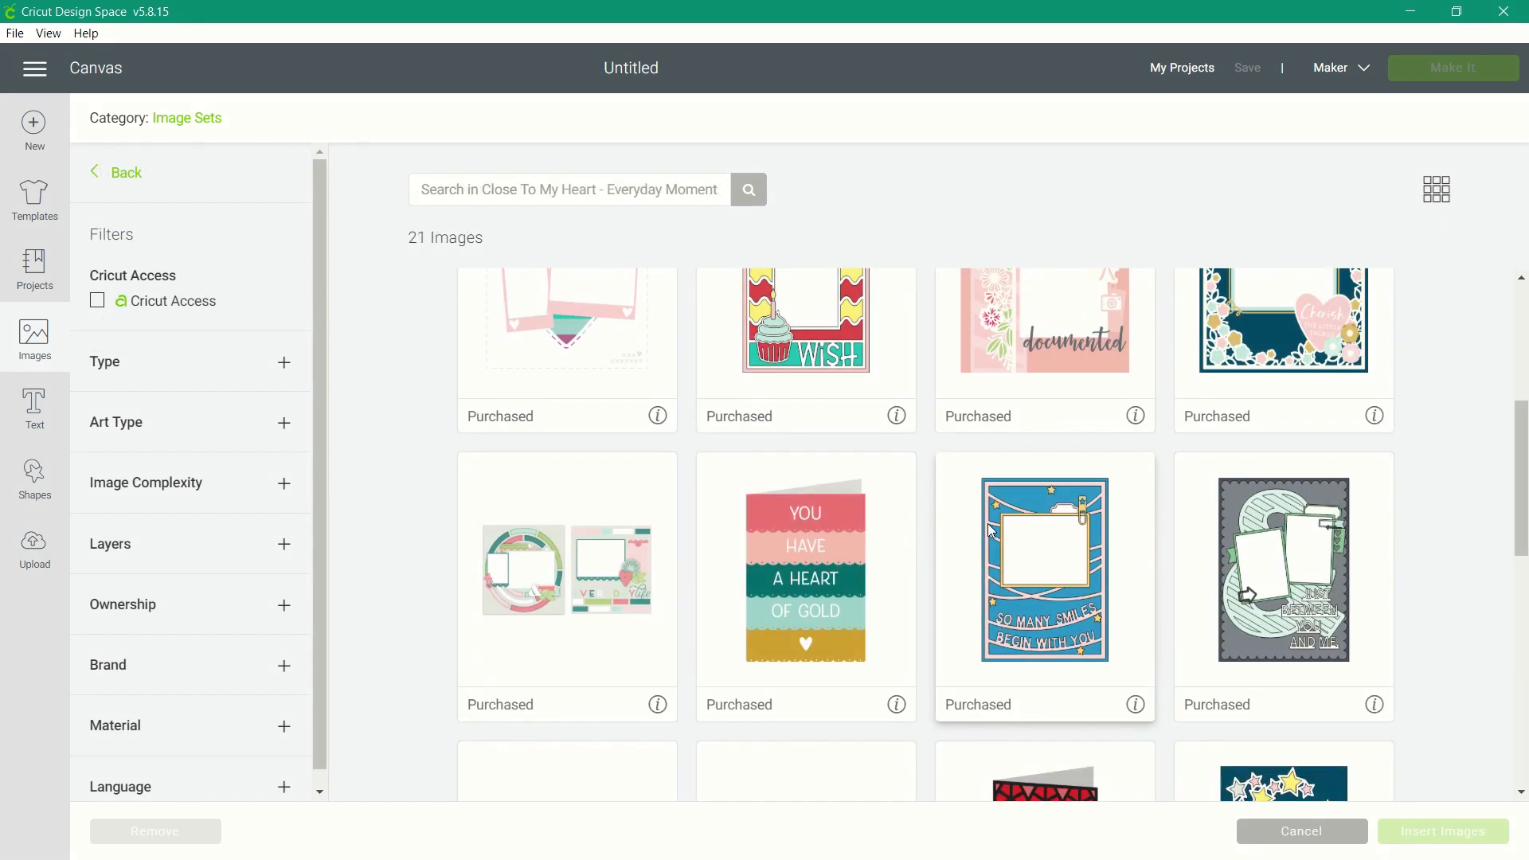
scroll(988, 529, down, 4)
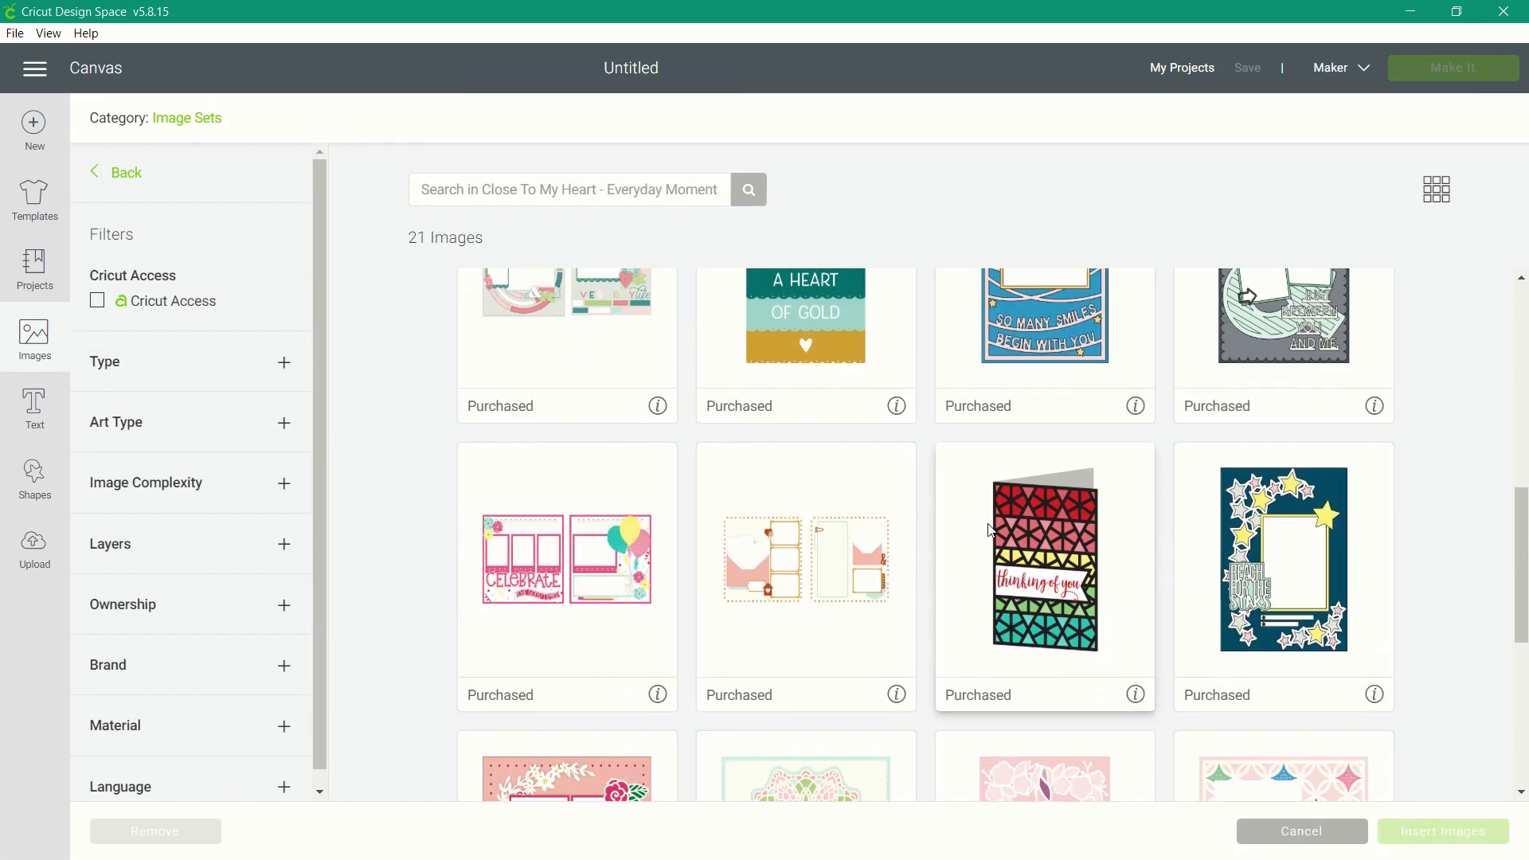
scroll(988, 529, down, 4)
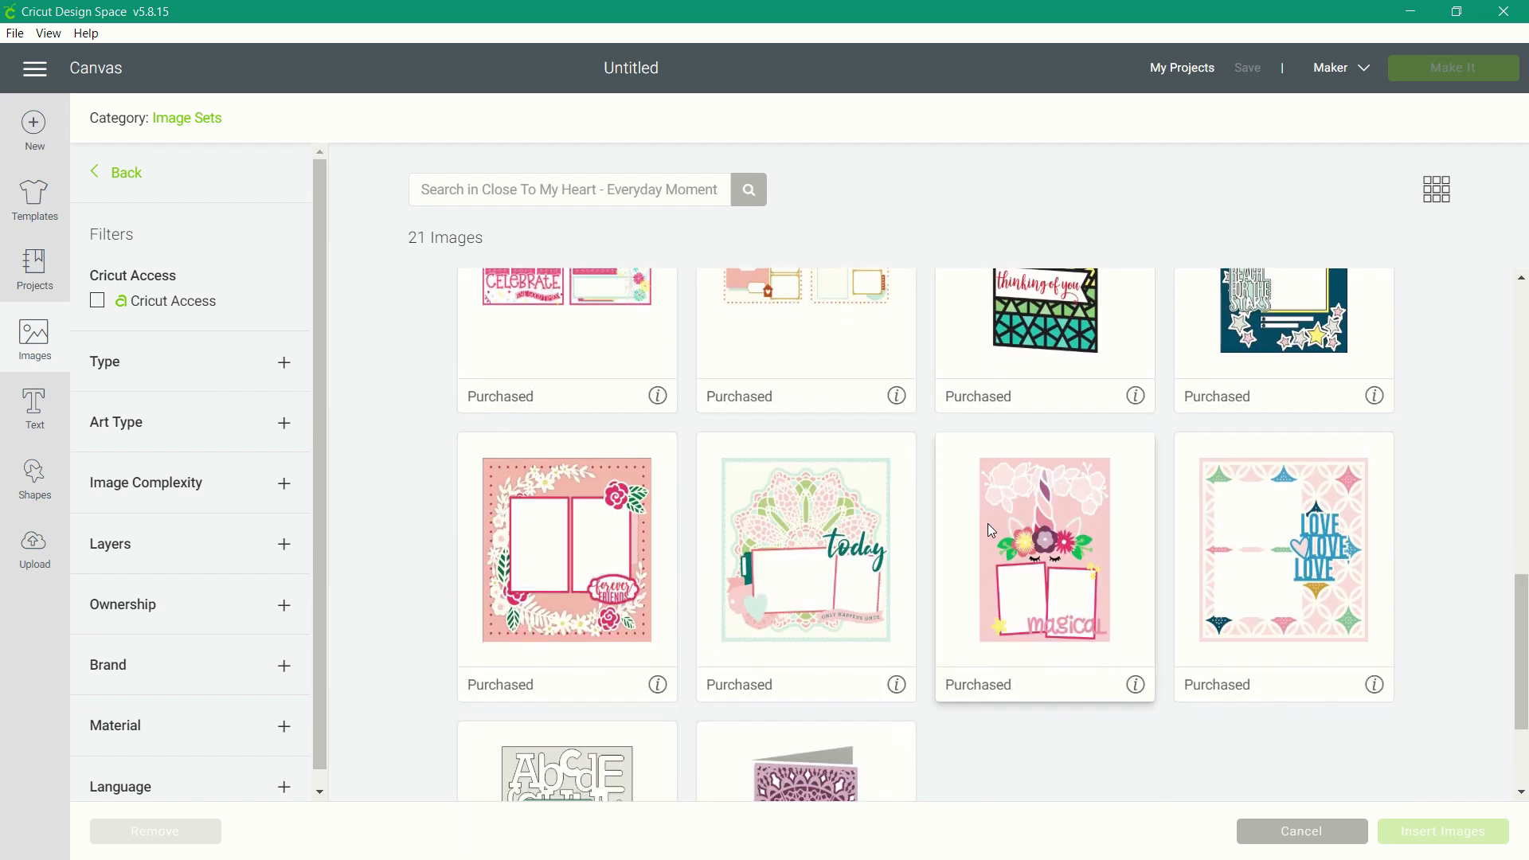
scroll(988, 523, down, 1)
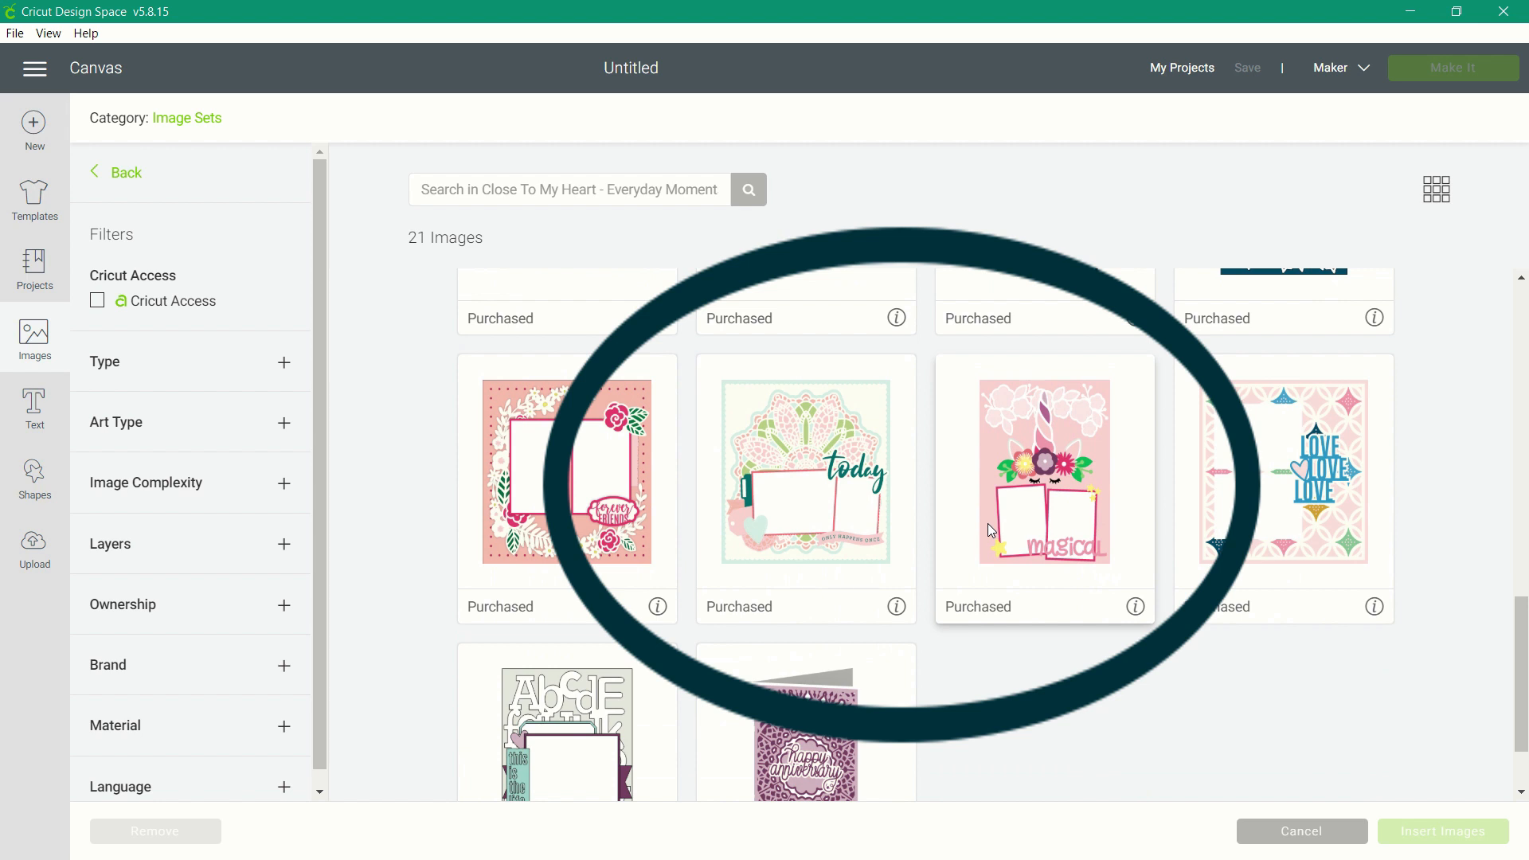
scroll(988, 523, down, 2)
click(805, 398)
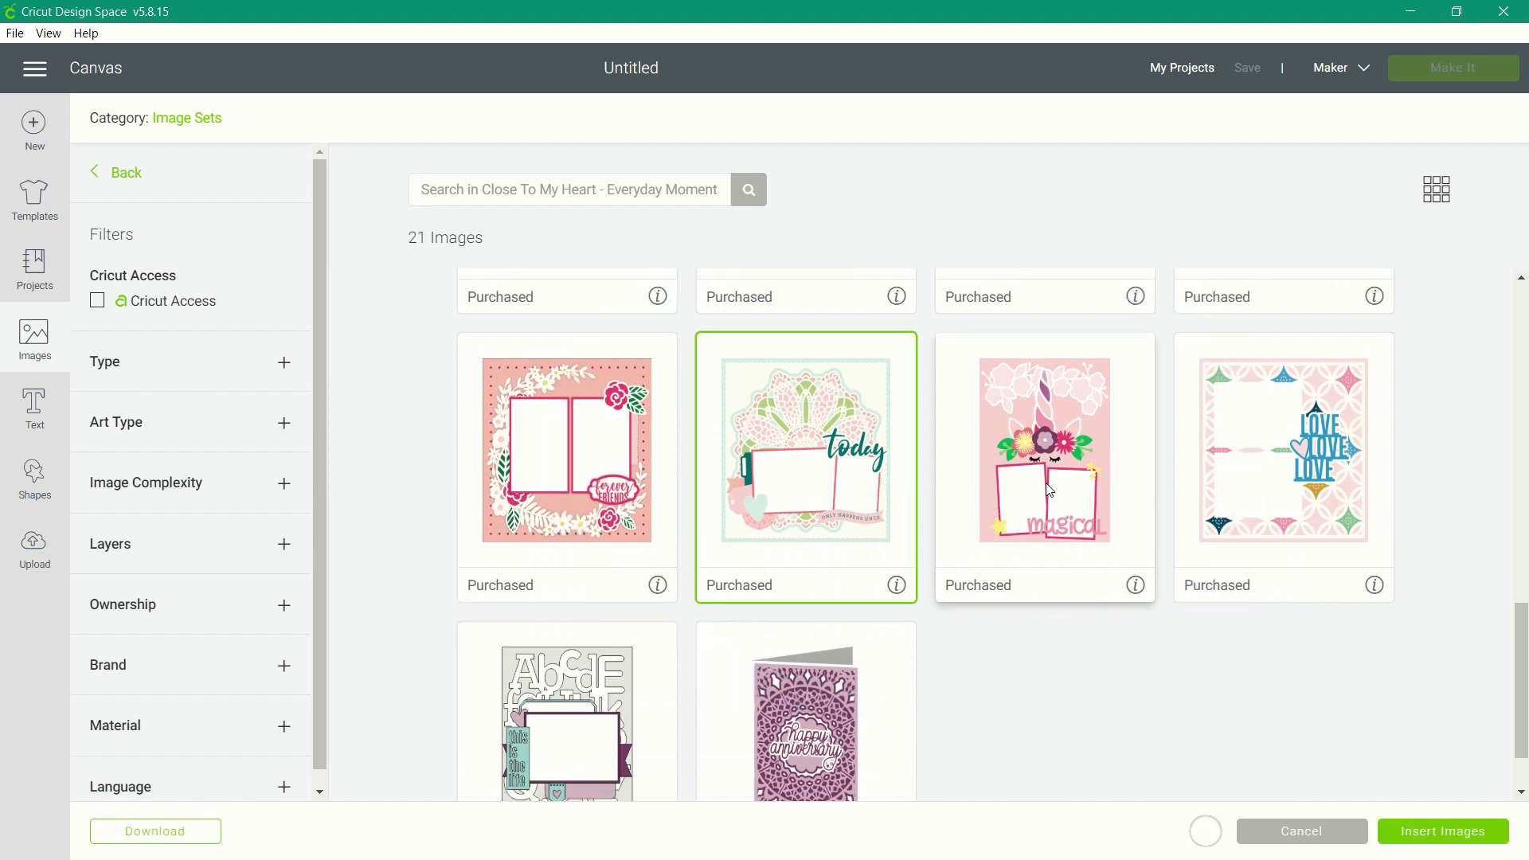
click(1049, 489)
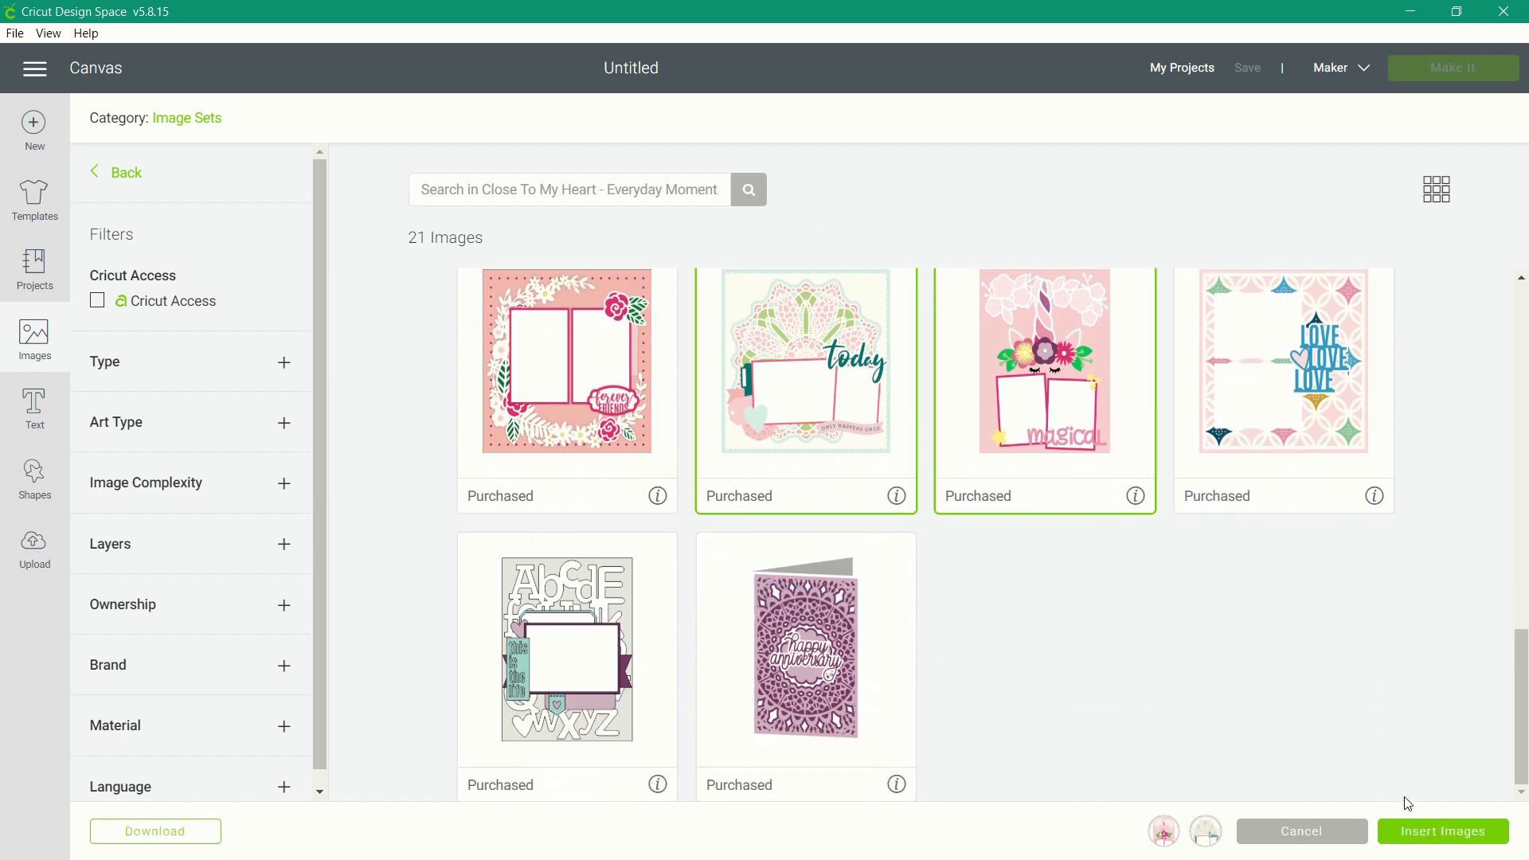
click(1426, 831)
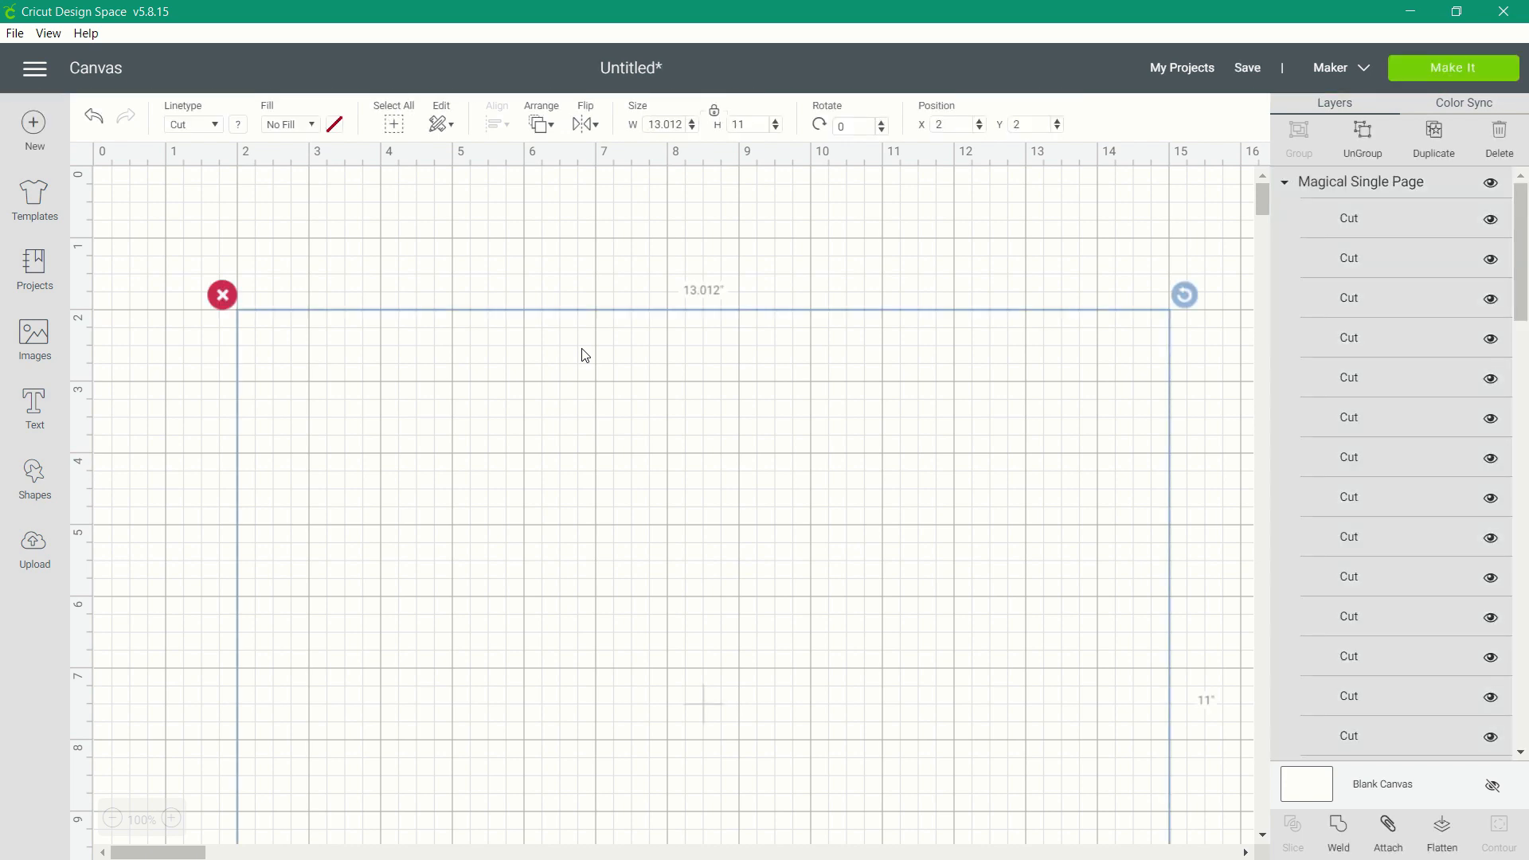
Delete the flower-center dots and the two pink inner-ear layers from the Magical Single Page group.
scroll(1358, 267, down, 3)
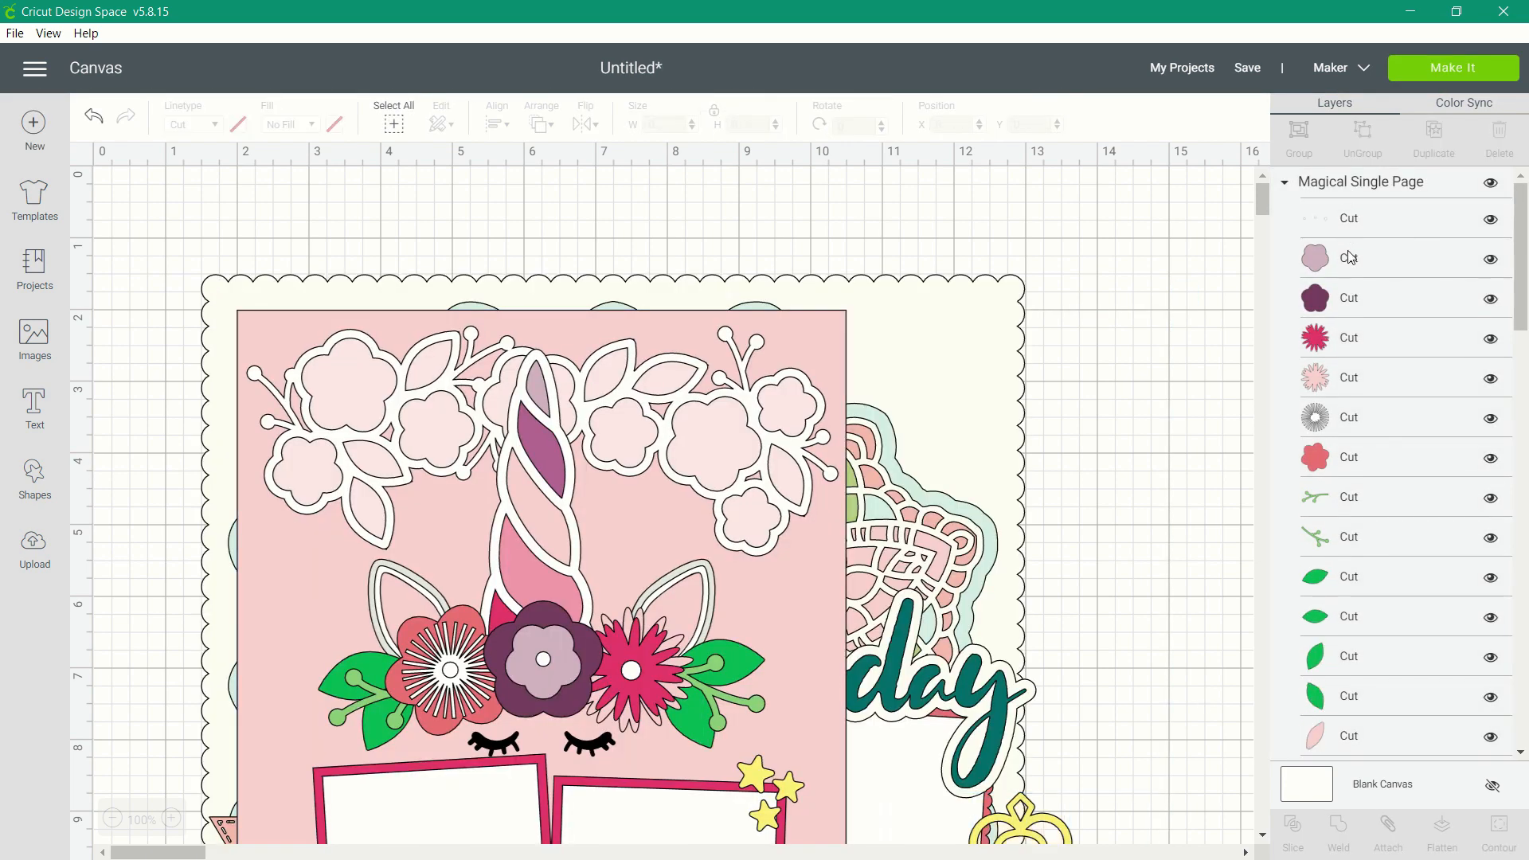
click(1348, 461)
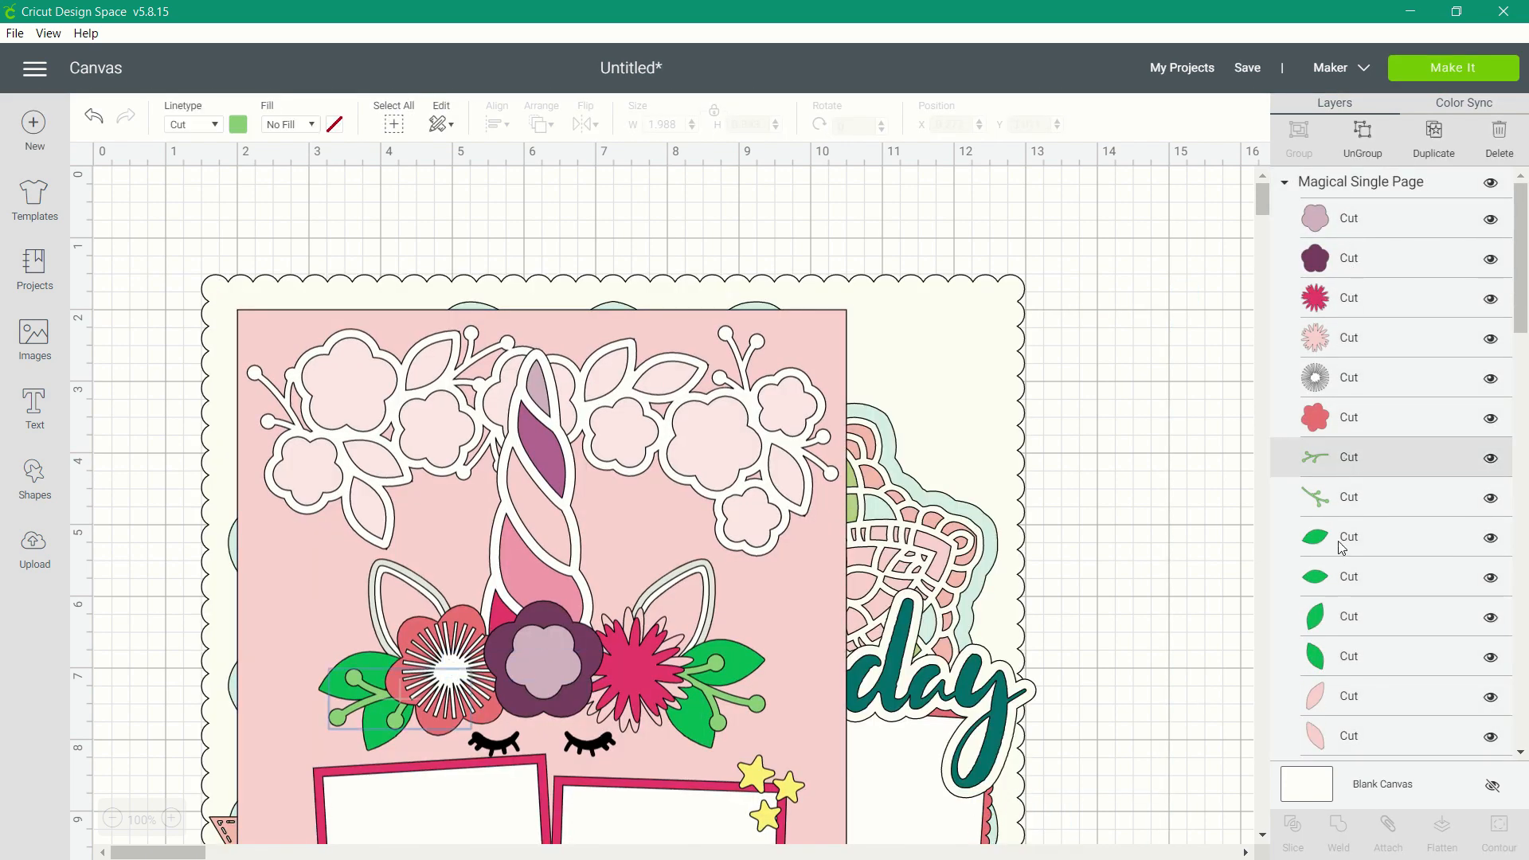
scroll(1343, 548, down, 2)
click(1357, 590)
key(Delete)
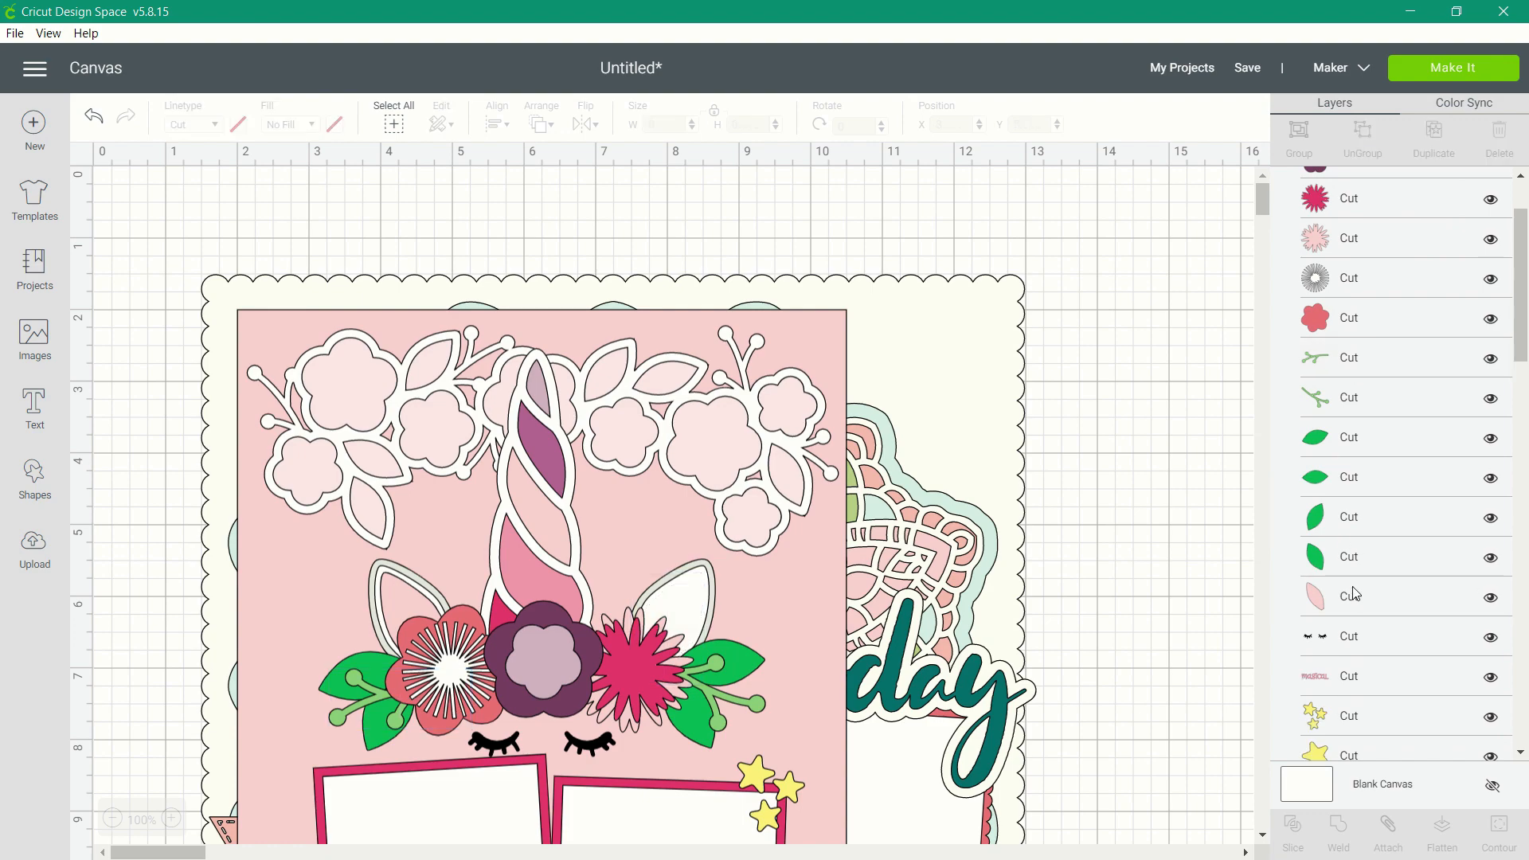
click(1358, 590)
key(Delete)
Delete the photo frame, ear, horn, pale floral border and background layers from the Magical Single Page group.
scroll(1357, 590, down, 3)
click(1333, 458)
key(Delete)
click(1333, 462)
key(Delete)
click(1332, 464)
key(Delete)
click(1333, 464)
key(Delete)
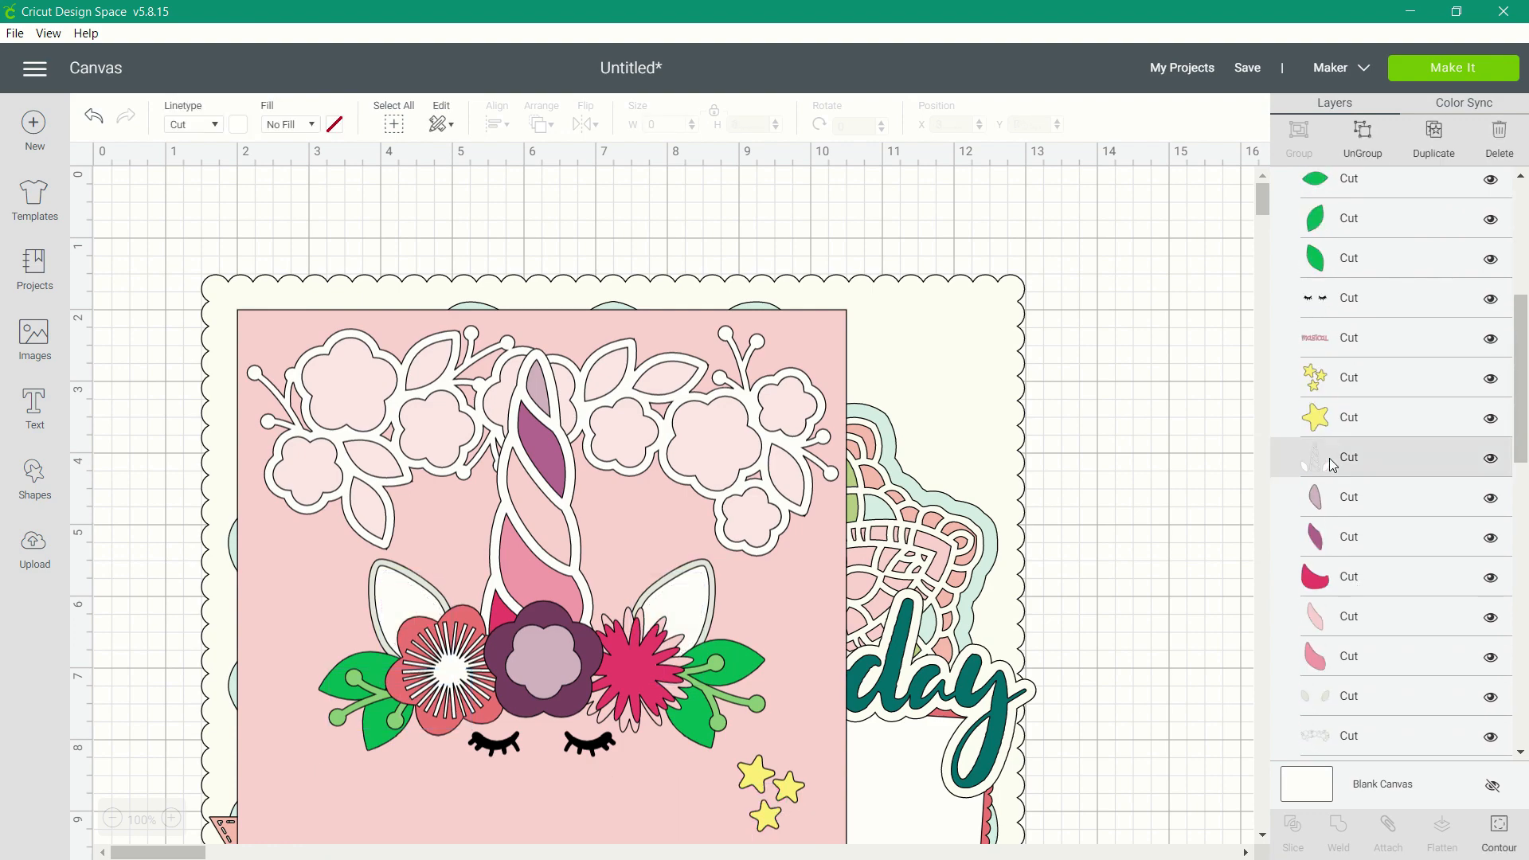
click(1333, 465)
Delete the strip, heart and photo mat layers from the Doily Single Page group, keeping the "today" lettering.
key(Delete)
click(1333, 465)
key(Delete)
click(1333, 464)
key(Delete)
key(Delete)
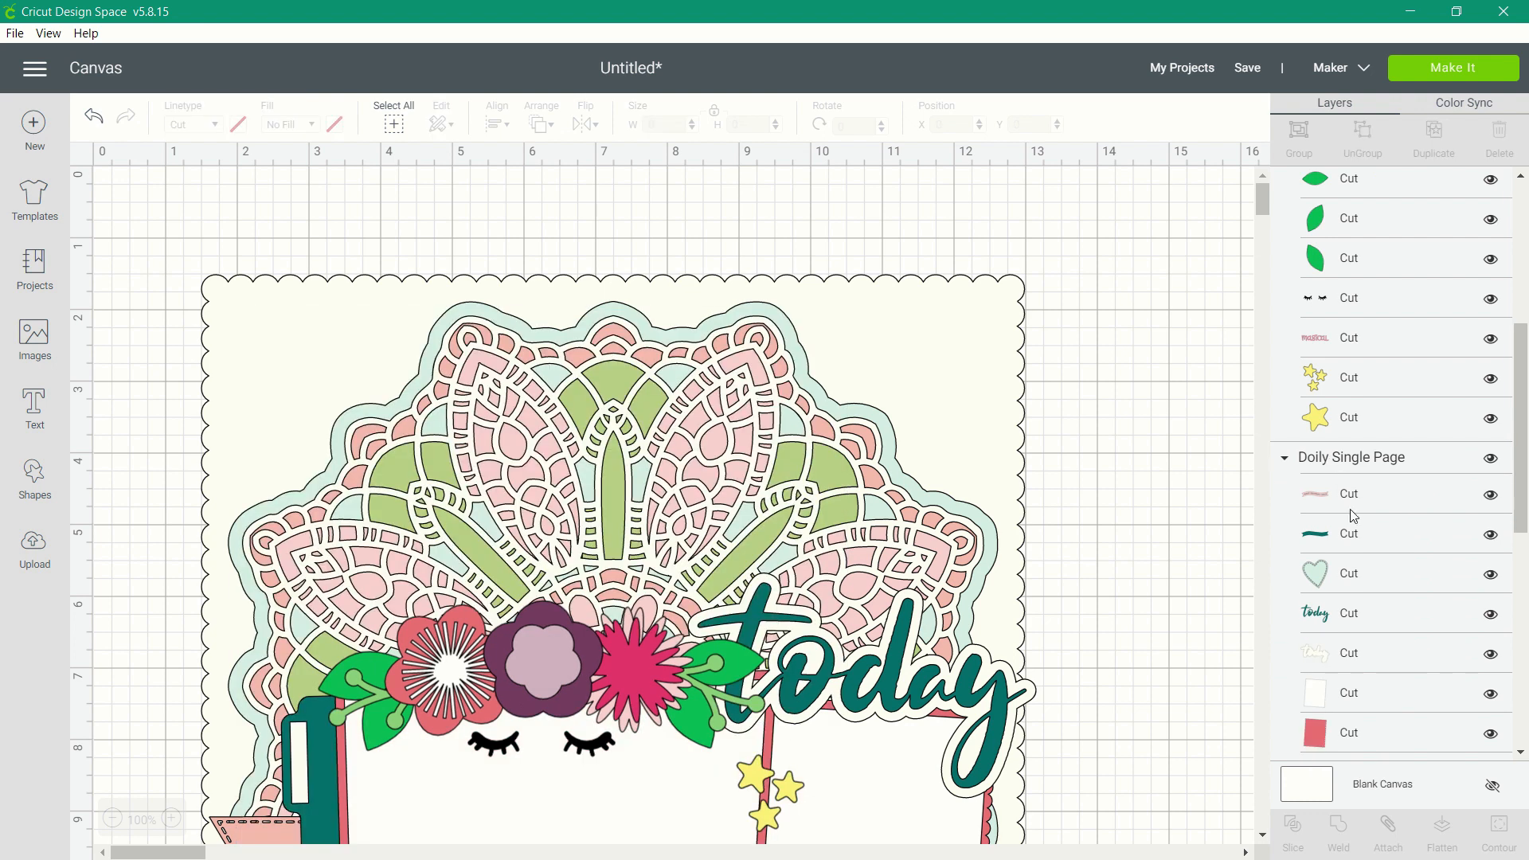
click(1337, 494)
key(Delete)
click(1344, 568)
key(Delete)
click(1343, 568)
key(Delete)
click(1343, 568)
key(Delete)
Delete the lace layers of the doily from the Doily Single Page group.
click(1343, 568)
click(1343, 568)
key(Delete)
click(1343, 568)
key(Delete)
click(1343, 568)
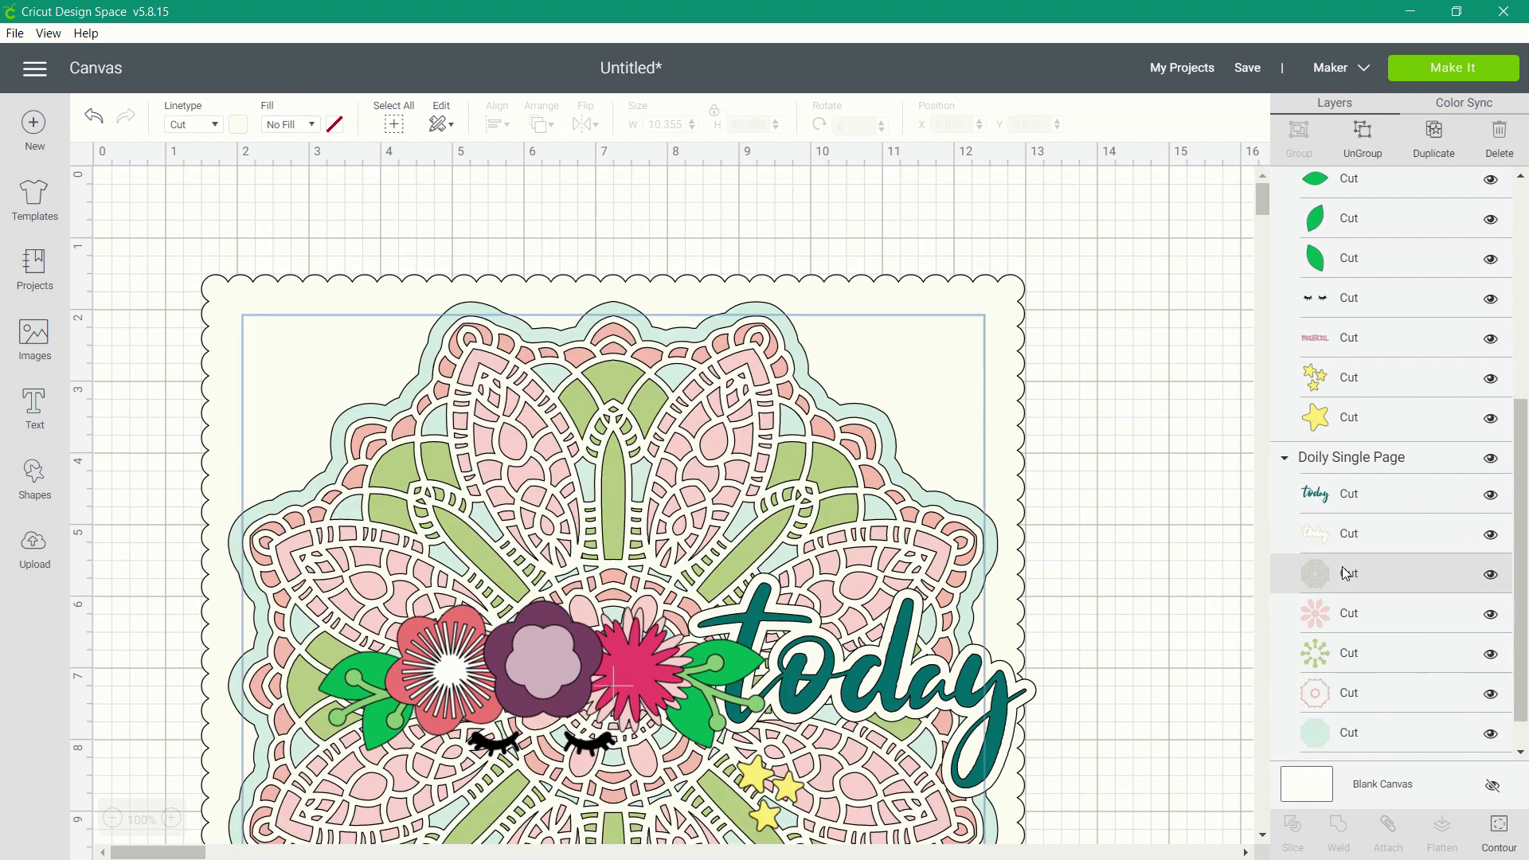
key(Delete)
click(1343, 568)
key(Delete)
click(1344, 570)
key(Delete)
click(1344, 570)
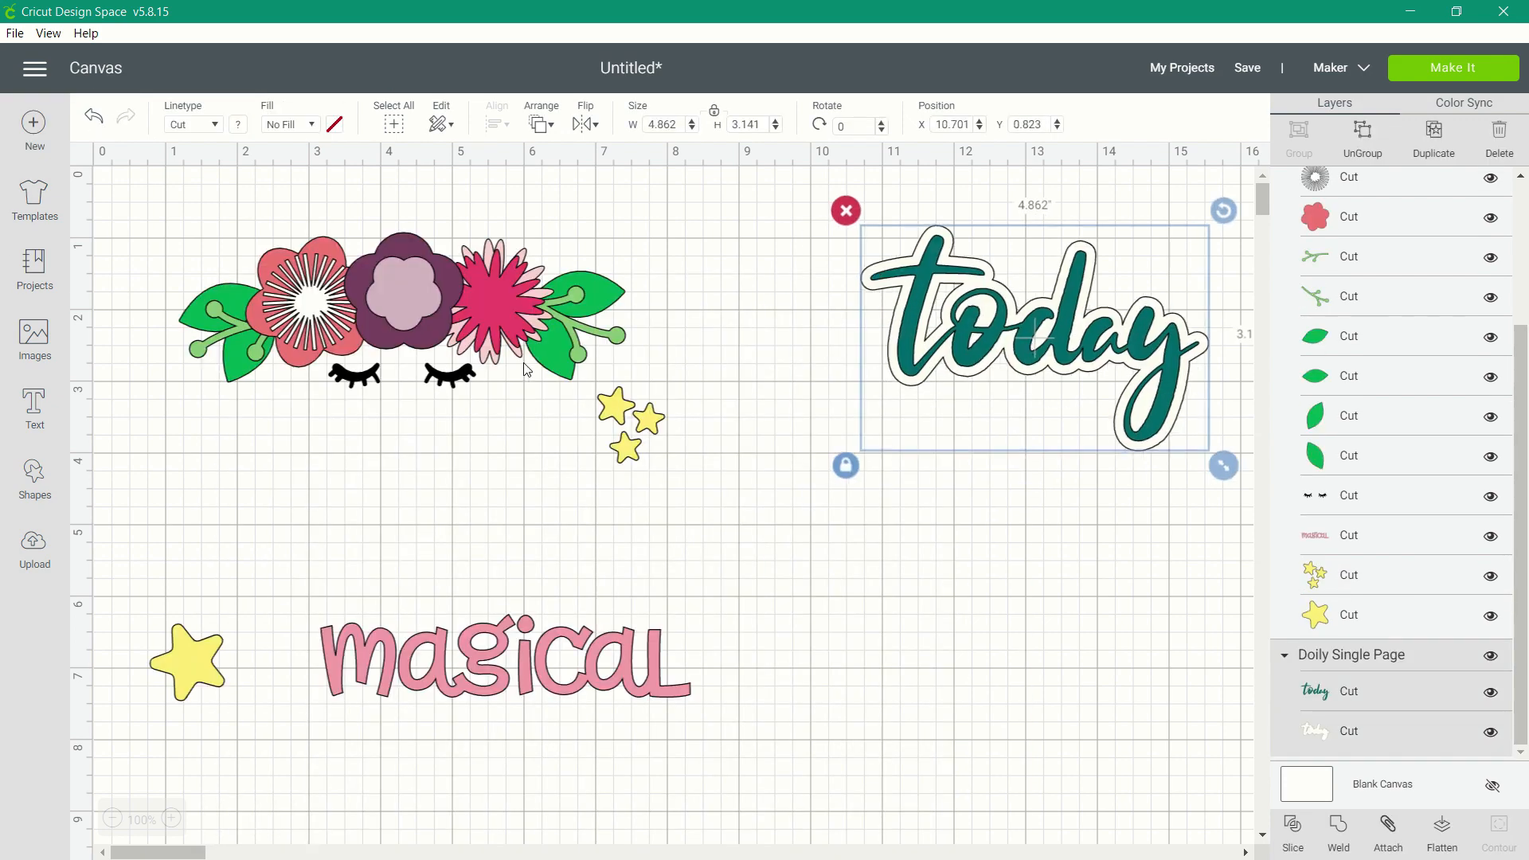
Move the remaining Magical Single Page art below "today", to about X 8.68 and Y 3.55.
drag(526, 369, 793, 474)
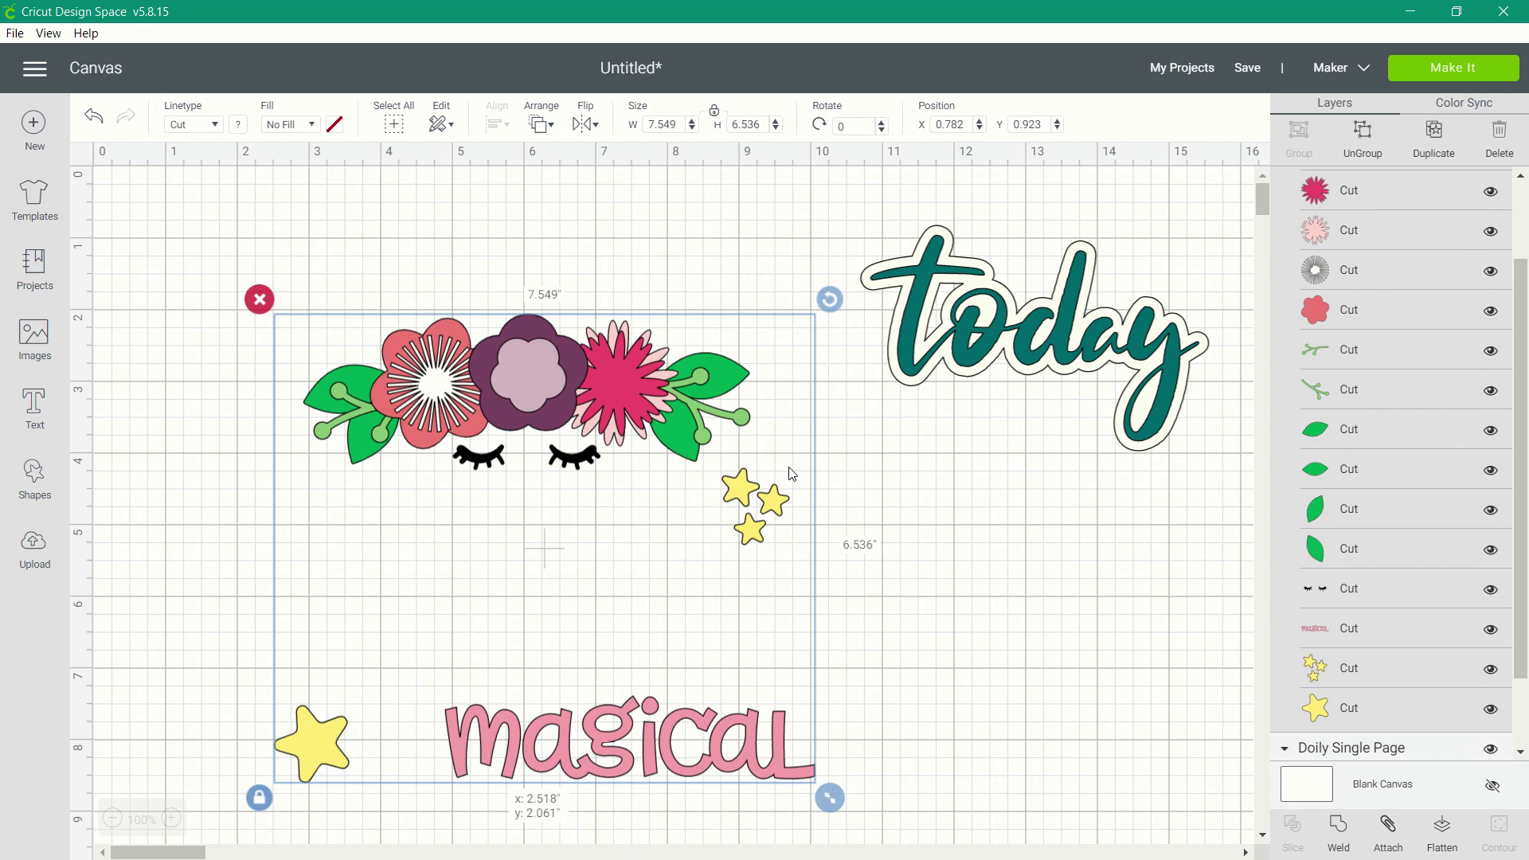
drag(793, 474, 1078, 529)
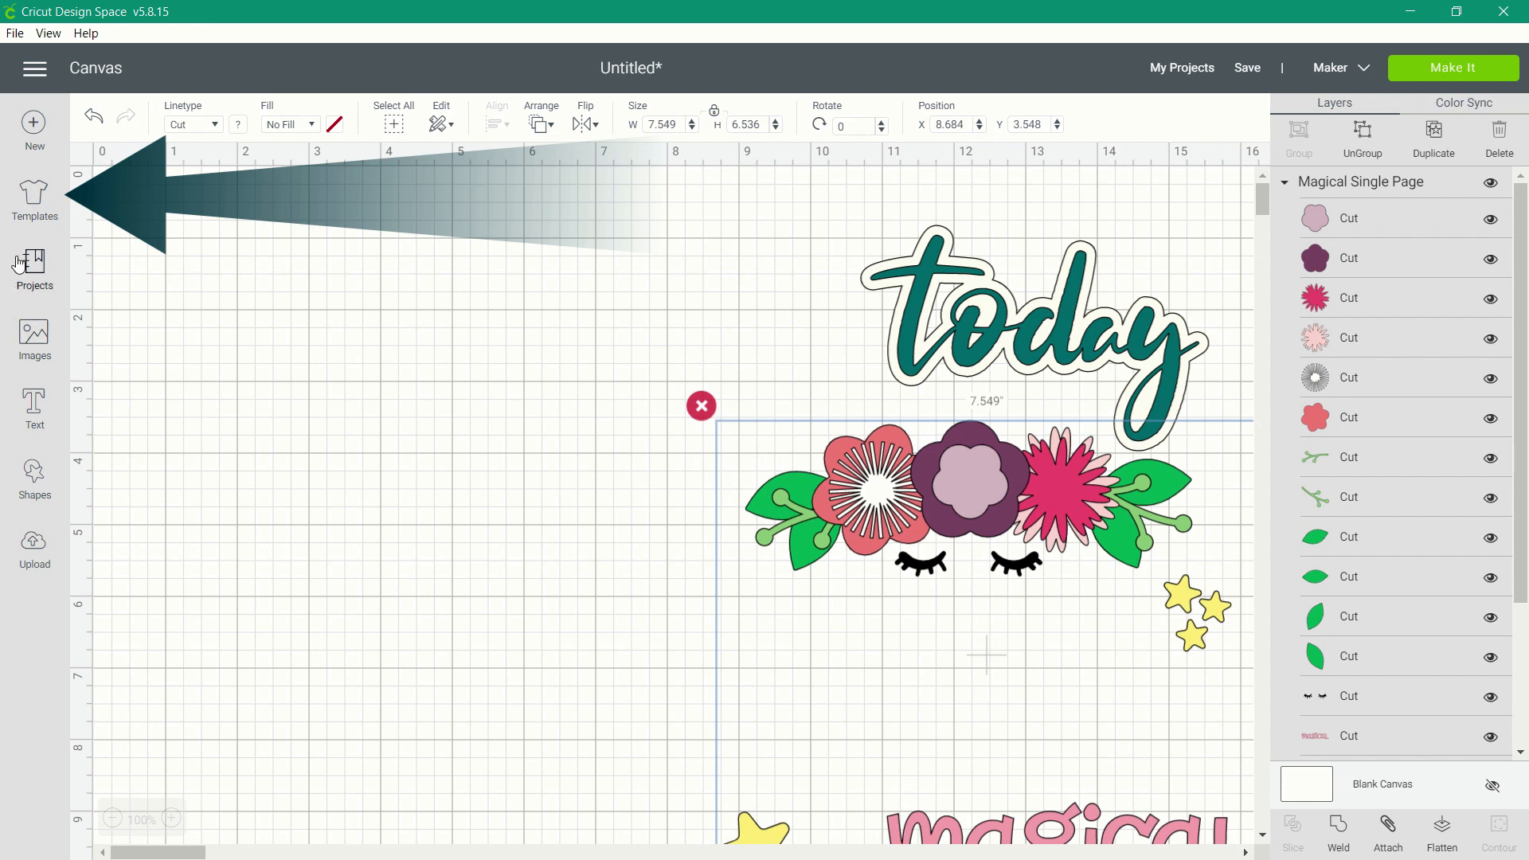
Add the Basic canvas template to the design as a sizing guide.
click(29, 197)
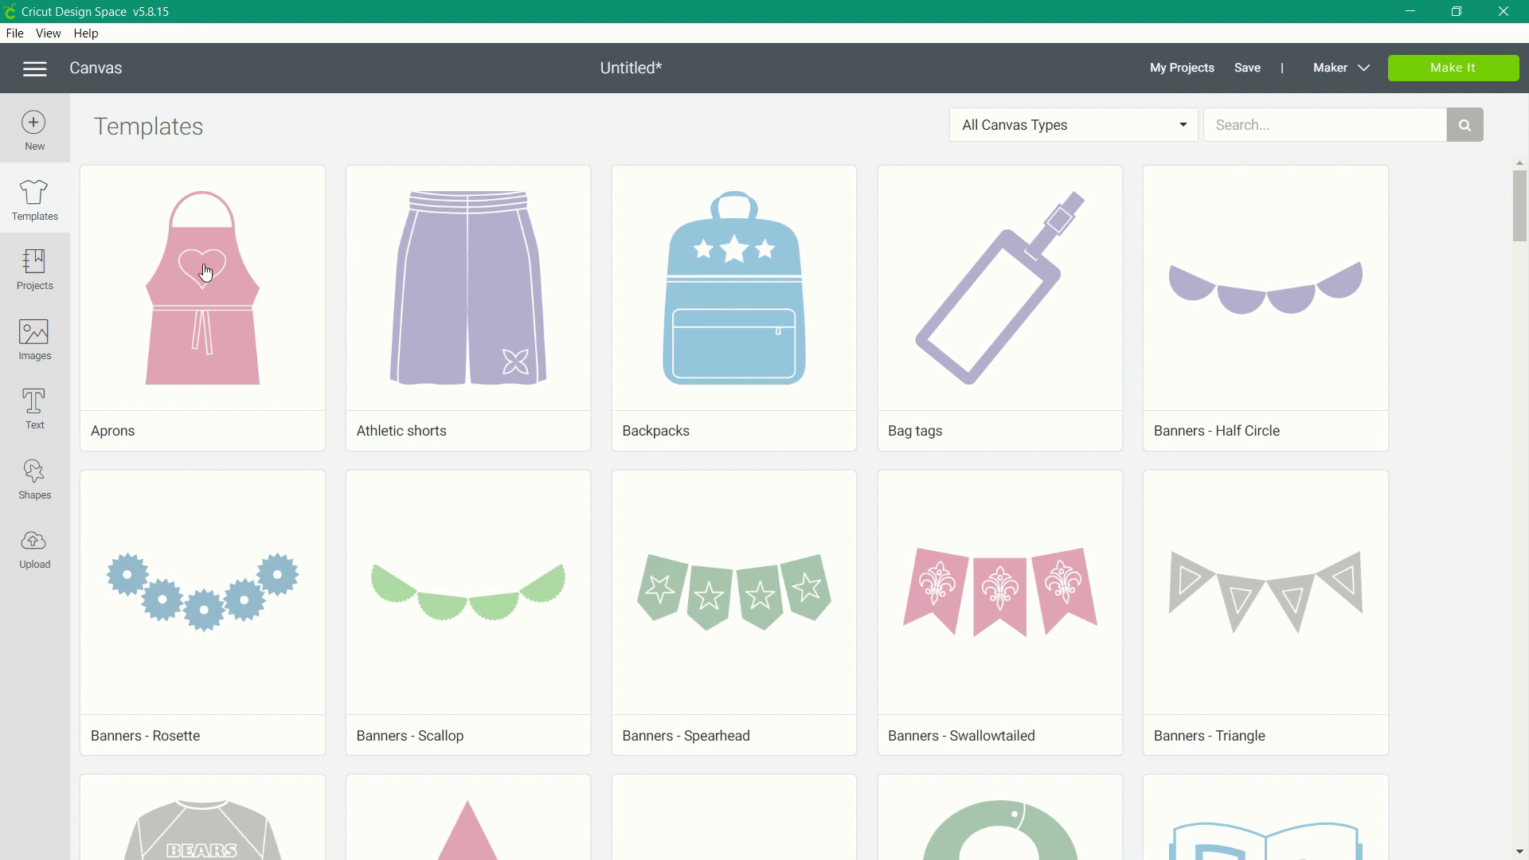
scroll(449, 452, down, 5)
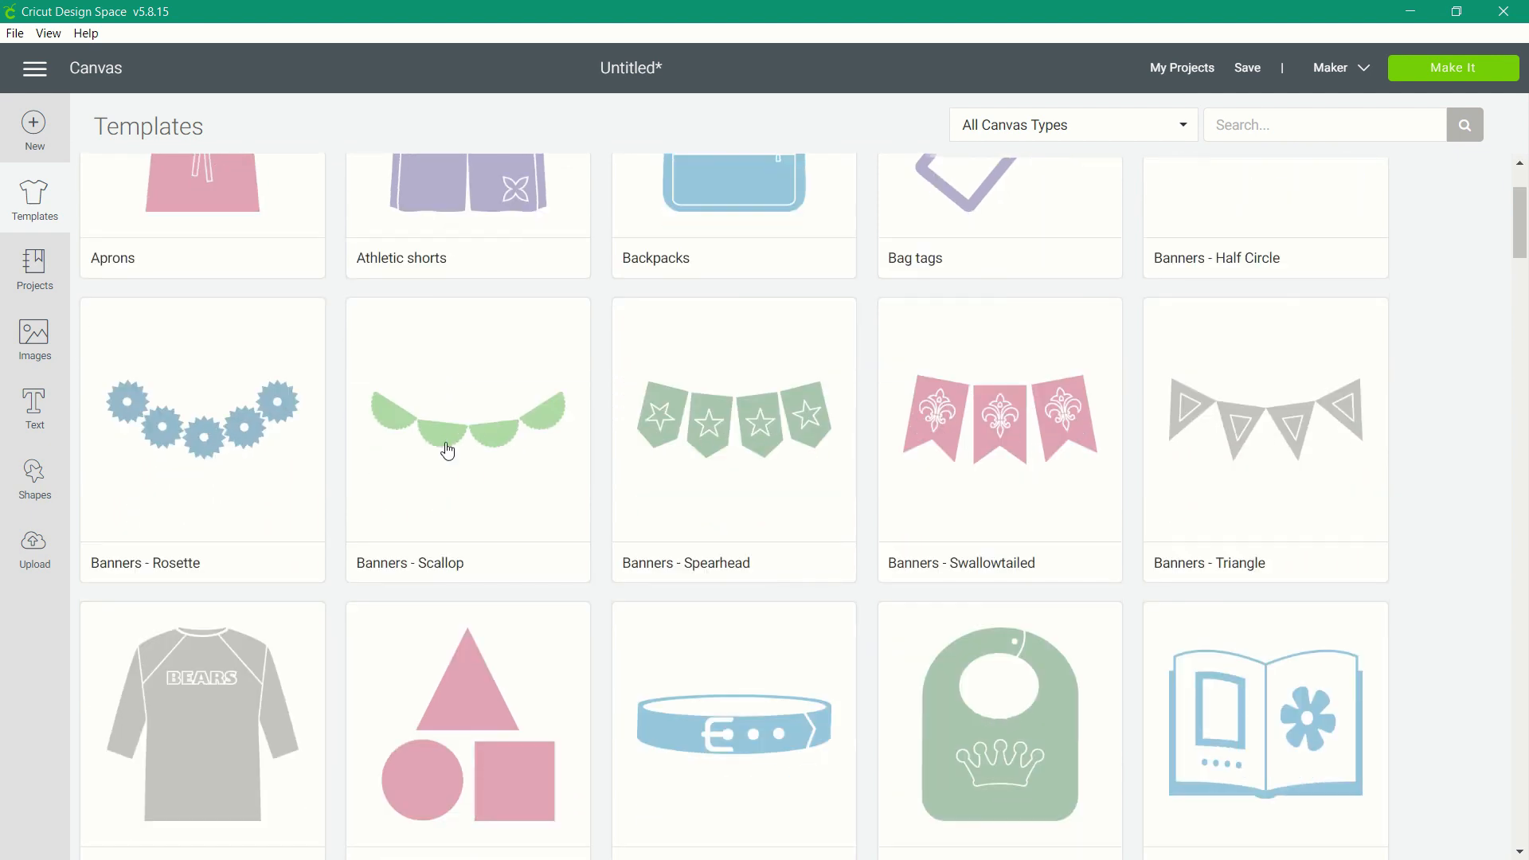
scroll(448, 451, down, 2)
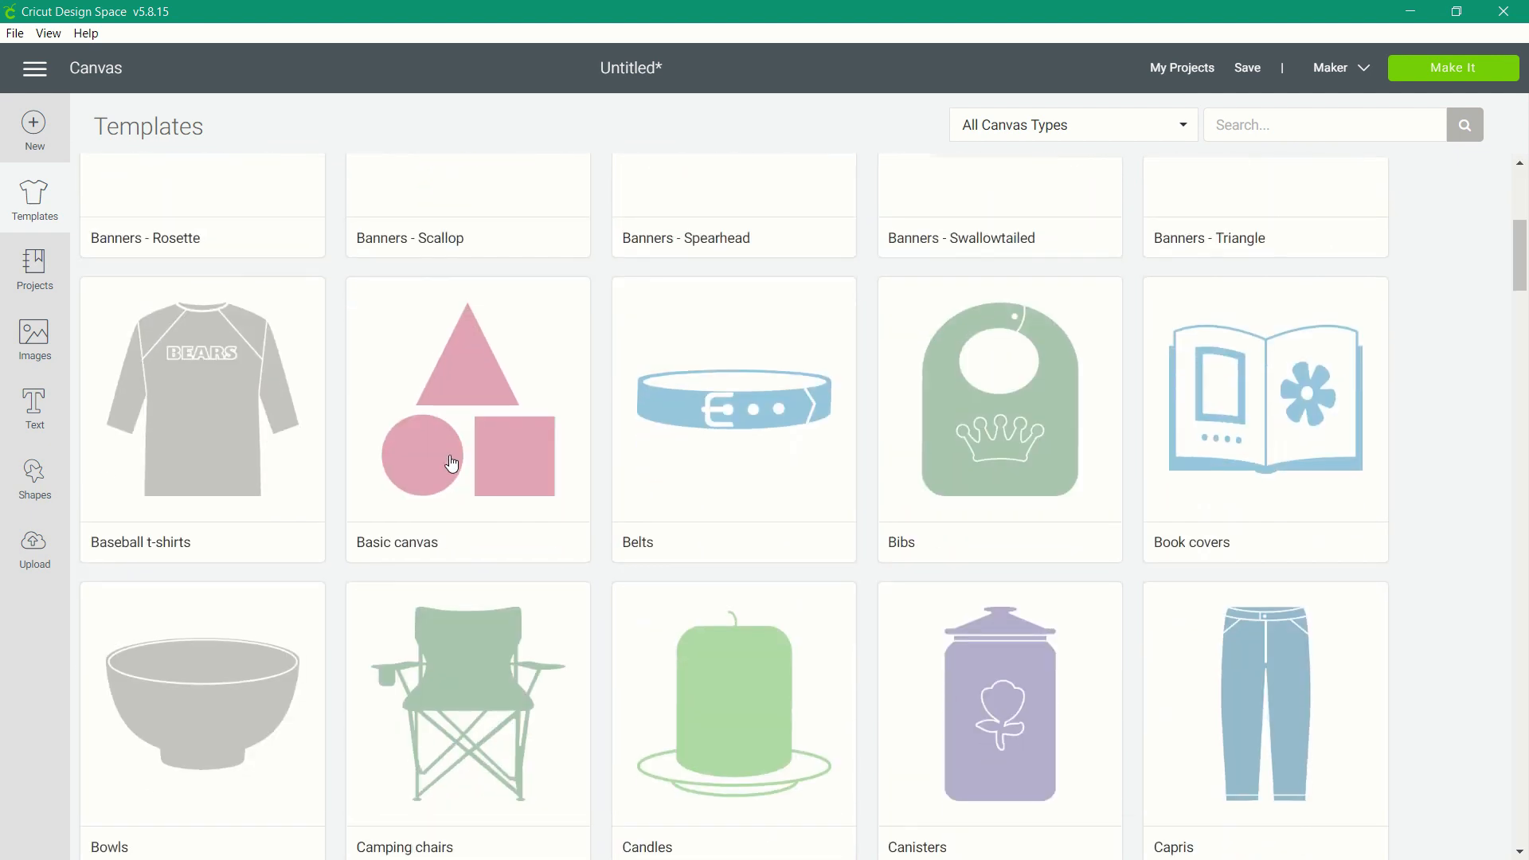
click(451, 463)
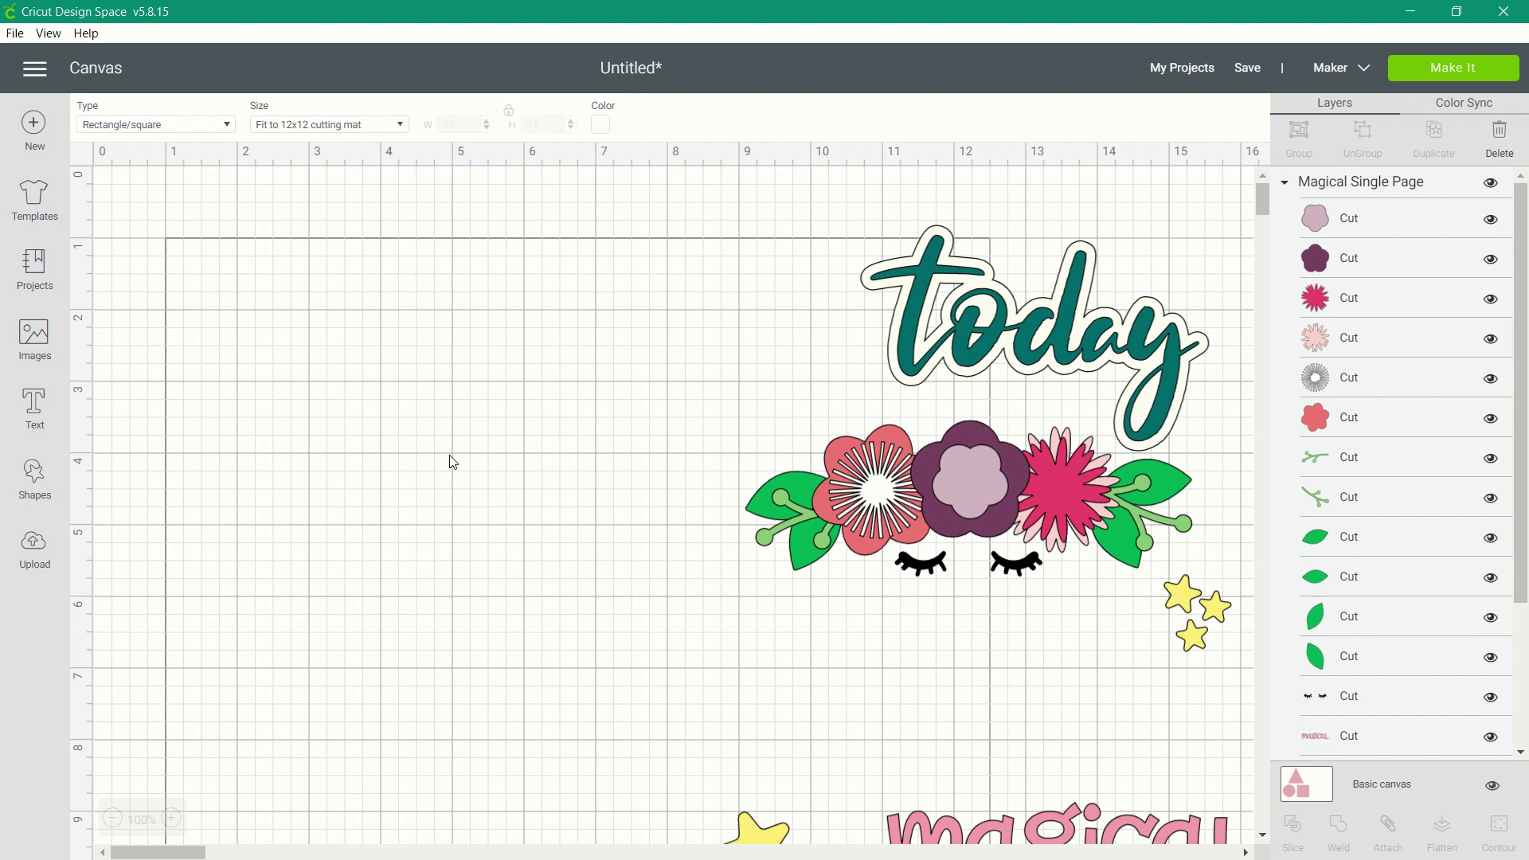
Set the rectangular template to a custom size with a width of 6 and a height of 3.5.
click(381, 125)
click(294, 150)
double_click(459, 126)
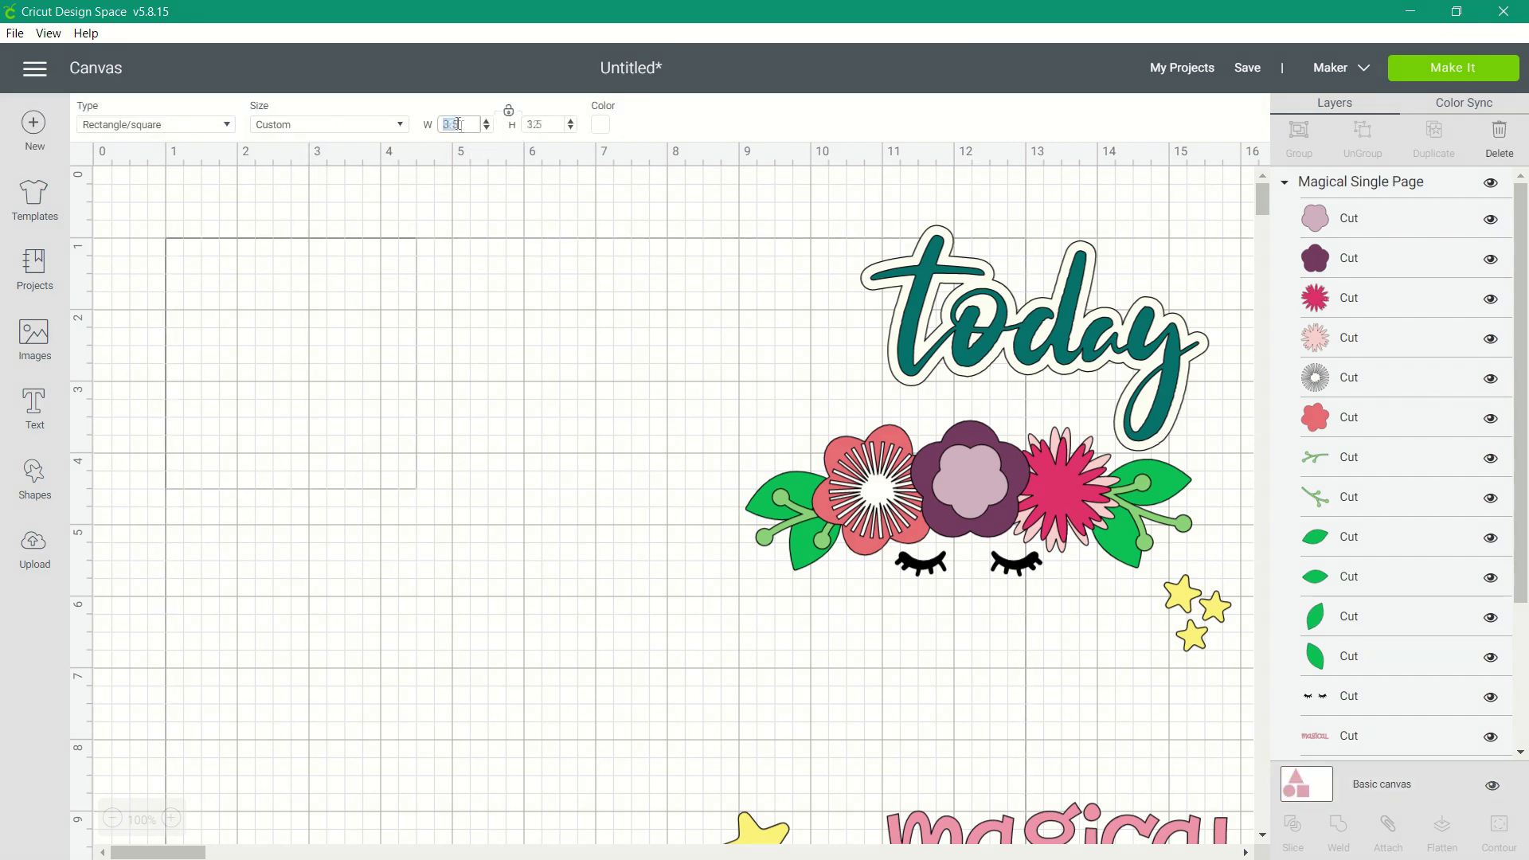
text(6)
key(Return)
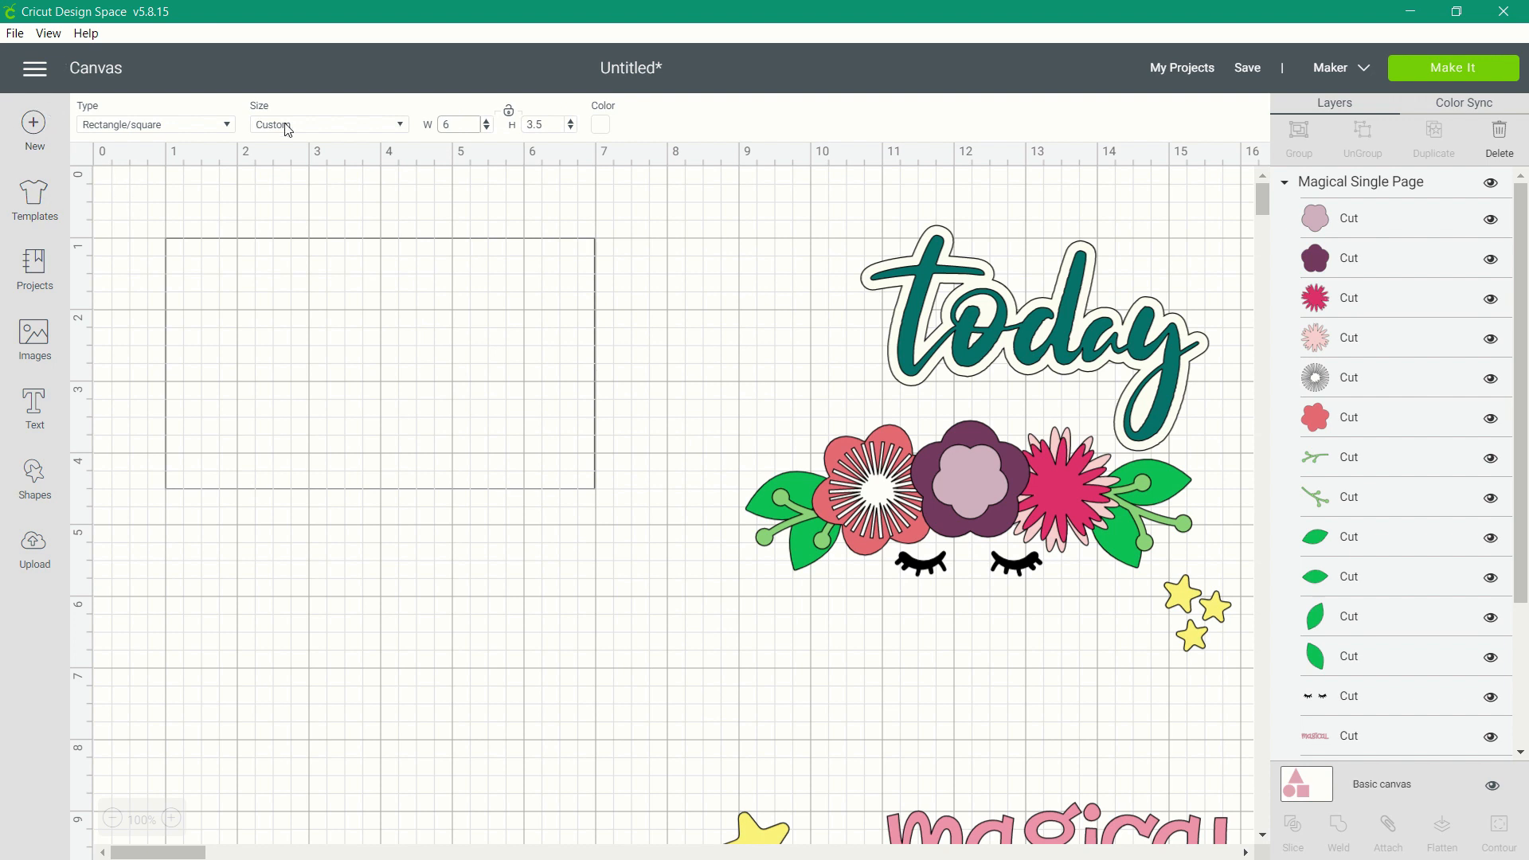
Color the template rectangle light orange.
click(601, 126)
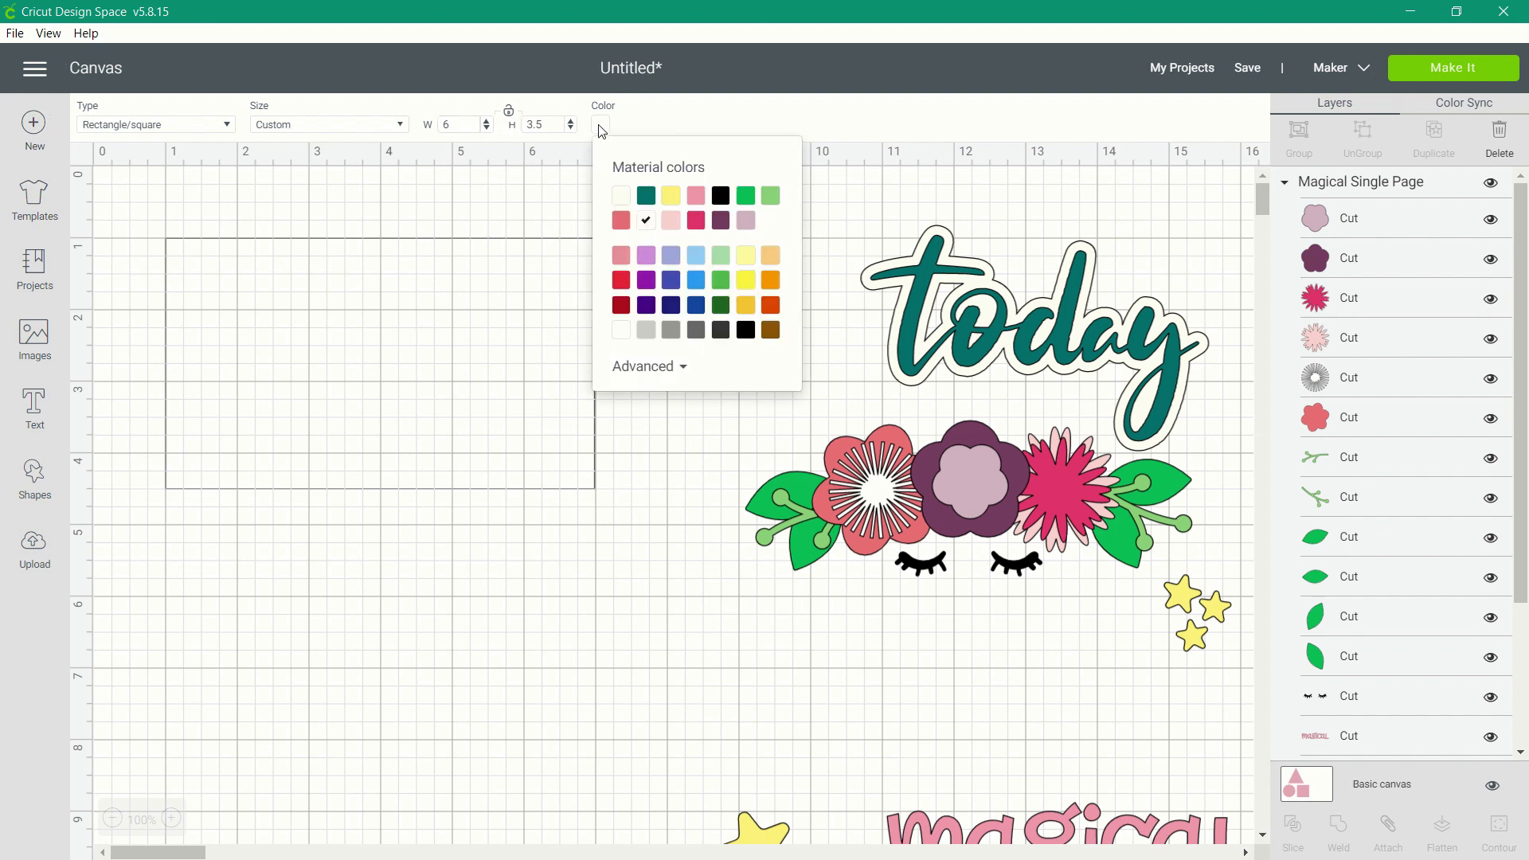
click(670, 219)
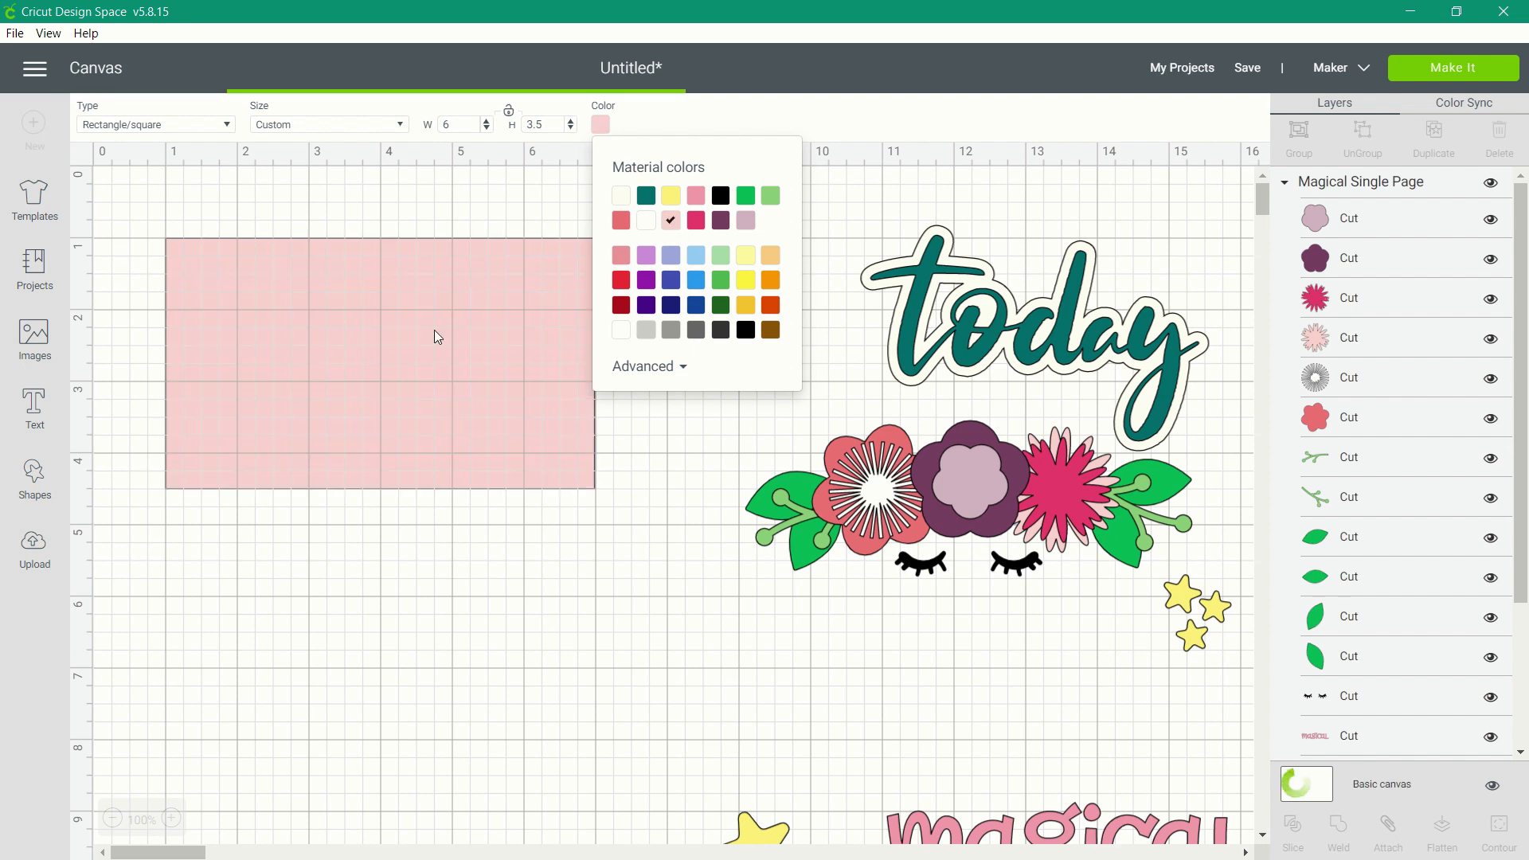
click(770, 255)
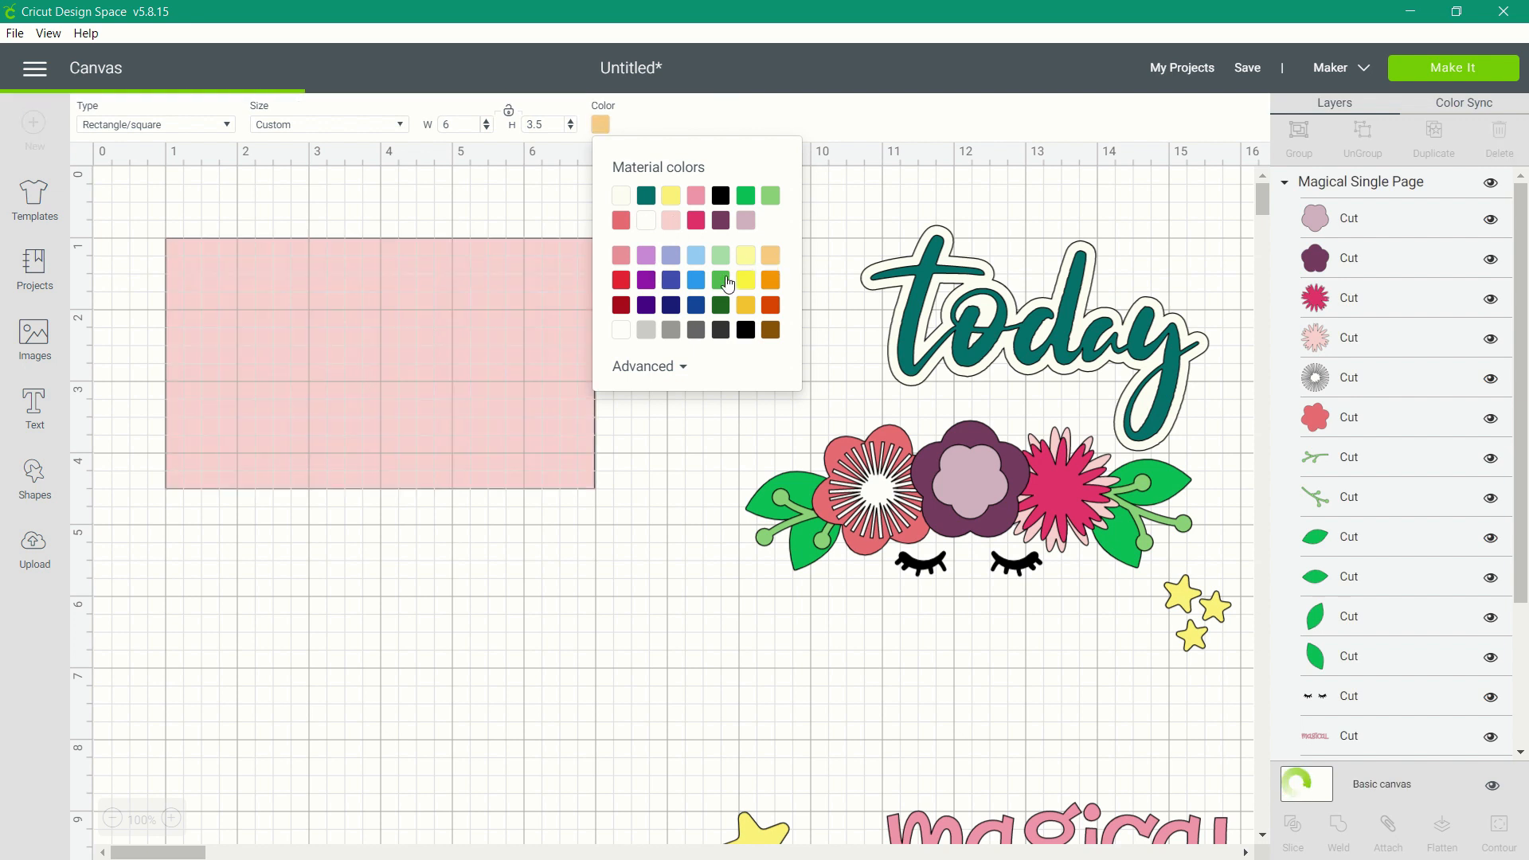
click(437, 323)
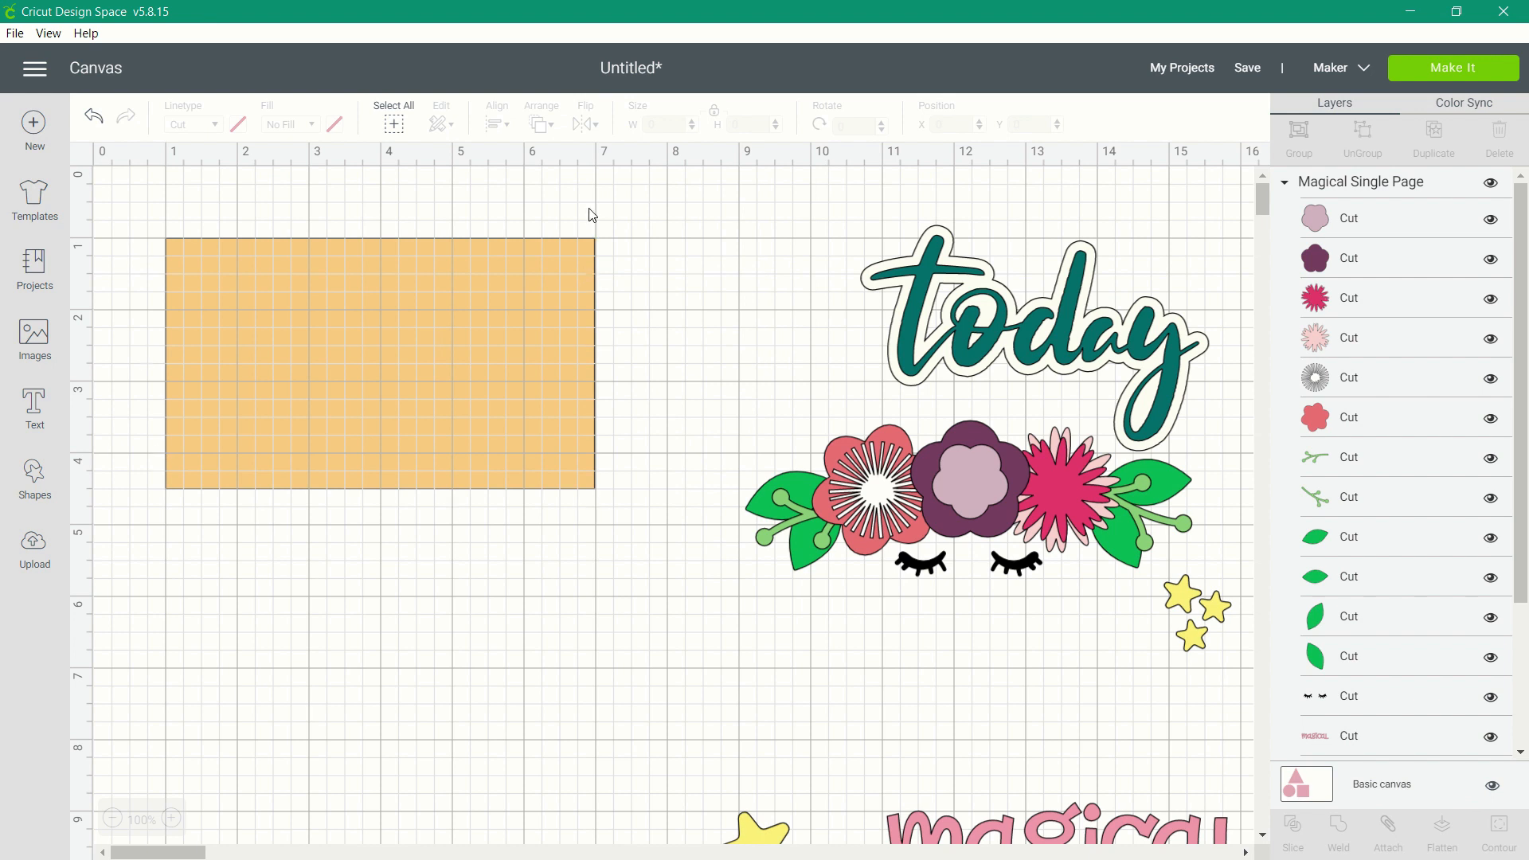
Move the Magical Single Page group closer to the template and ungroup it into separate pieces.
drag(188, 390, 106, 323)
drag(995, 813, 742, 609)
click(1364, 140)
click(1059, 518)
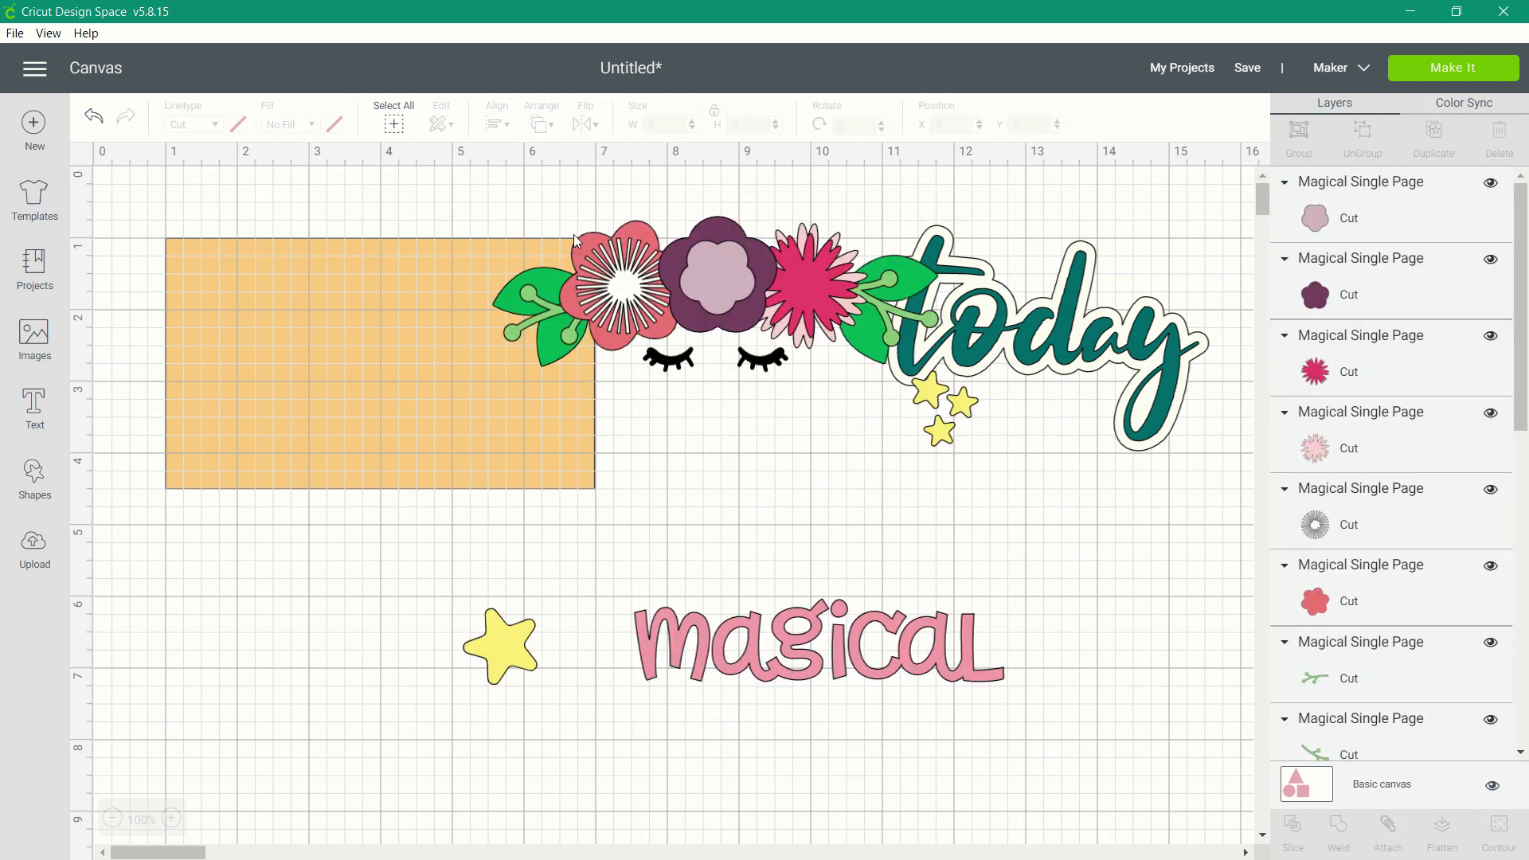
Move the upper artwork clear of the template, and place and resize "magical" in the template's lower right area.
drag(1036, 509, 466, 195)
drag(736, 299, 990, 341)
drag(821, 643, 385, 403)
drag(588, 475, 550, 457)
Place "today" on the lower left of the template and resize it, with proportions unlocked, to about 3.22 by 1.94 inches.
drag(1232, 398, 244, 434)
drag(512, 539, 382, 446)
drag(314, 366, 358, 409)
click(185, 489)
drag(426, 489, 446, 492)
drag(396, 402, 372, 402)
Place the eyelashes enlarged across the template's upper half and the three-star cluster in its upper right corner.
drag(924, 401, 390, 337)
drag(524, 365, 693, 431)
drag(633, 359, 493, 308)
drag(1195, 475, 552, 298)
Place the large star above "today" on the template's left side and send it to the back.
drag(506, 646, 210, 355)
drag(220, 400, 222, 400)
click(204, 355)
click(551, 127)
click(591, 160)
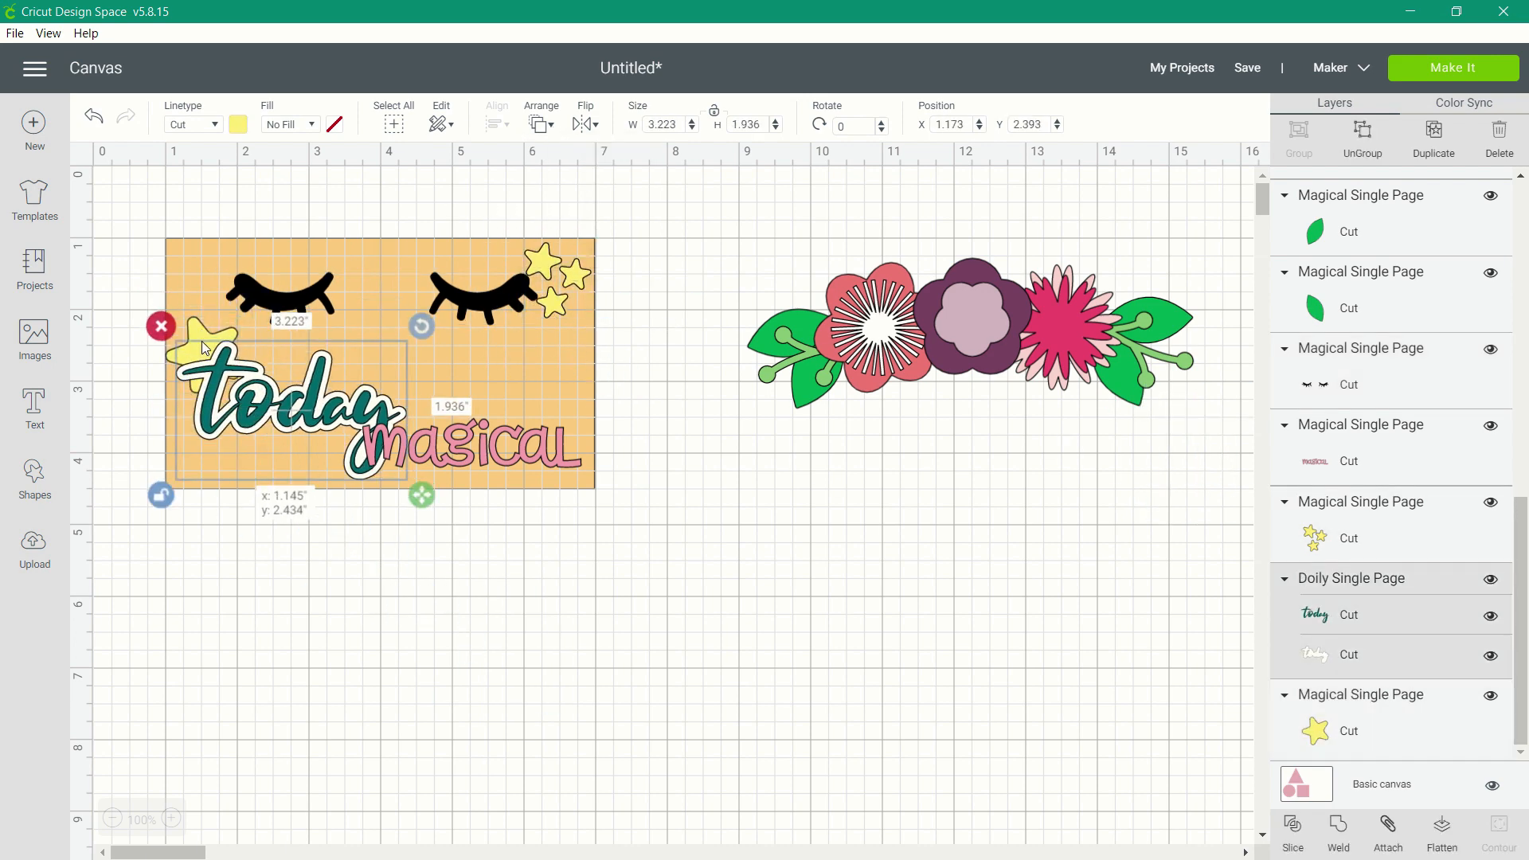
Shrink the large star and fit it just above the first letter of "today".
drag(202, 342, 201, 334)
drag(255, 399, 256, 401)
drag(254, 294, 278, 341)
drag(201, 338, 211, 332)
drag(265, 397, 197, 334)
Rotate the three-star cluster to about 349.75 degrees and fit it into the template's upper right corner.
drag(551, 299, 552, 303)
drag(607, 230, 598, 221)
drag(494, 305, 556, 294)
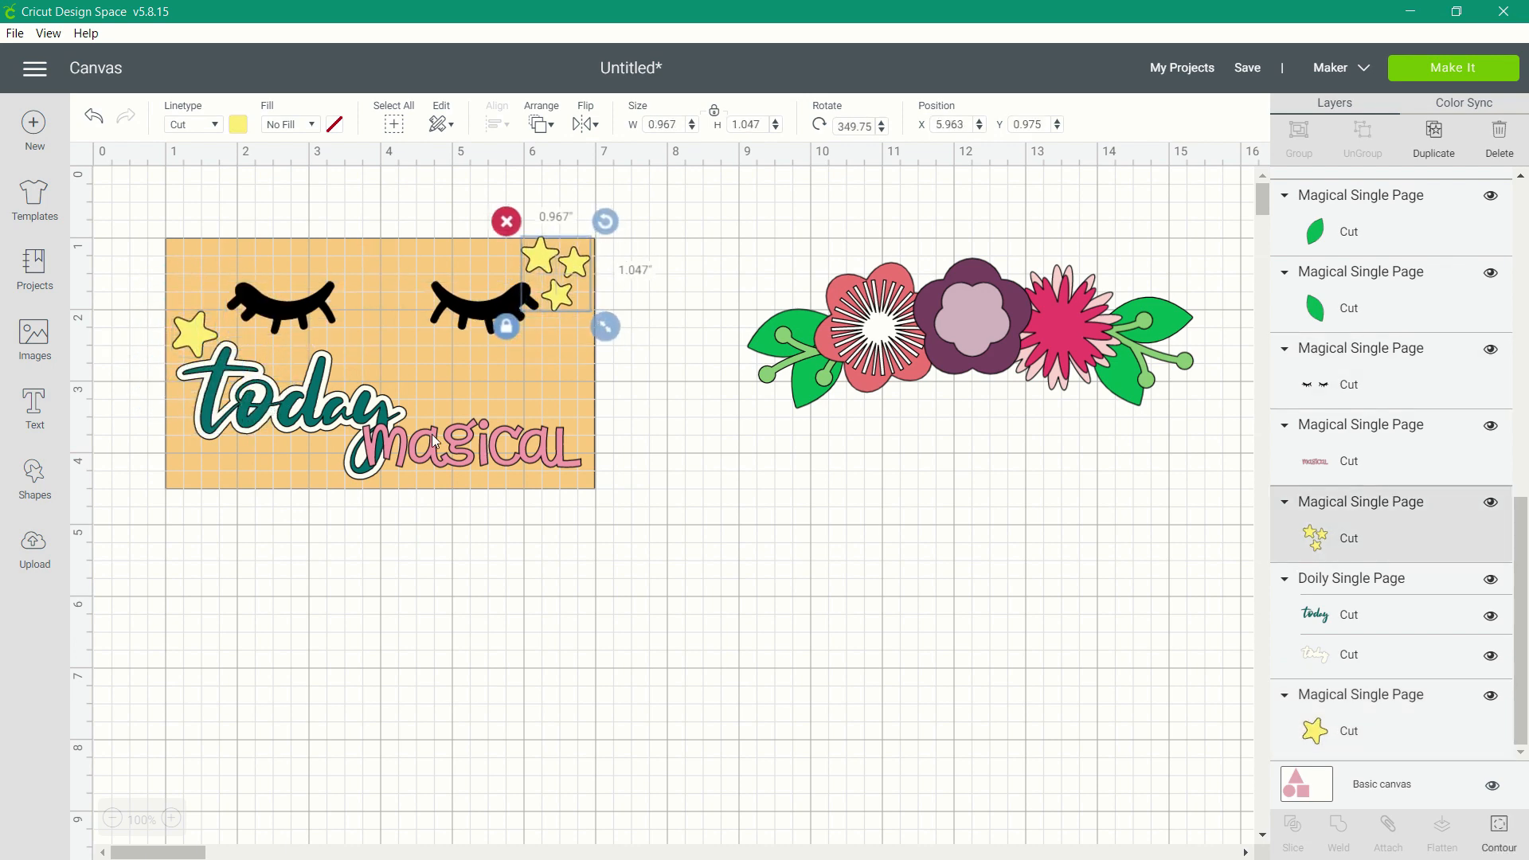
Fine-tune the size and position of "magical" in the template's lower right corner and nudge "today" beside it.
drag(471, 446, 474, 452)
drag(292, 408, 290, 408)
drag(474, 449, 467, 442)
drag(591, 481, 599, 484)
drag(518, 454, 518, 454)
Delete the leftover flowers and leaves, and nudge the three-star cluster to about X 5.99 and Y 1.03.
drag(1162, 455, 709, 239)
click(733, 244)
drag(562, 294, 564, 298)
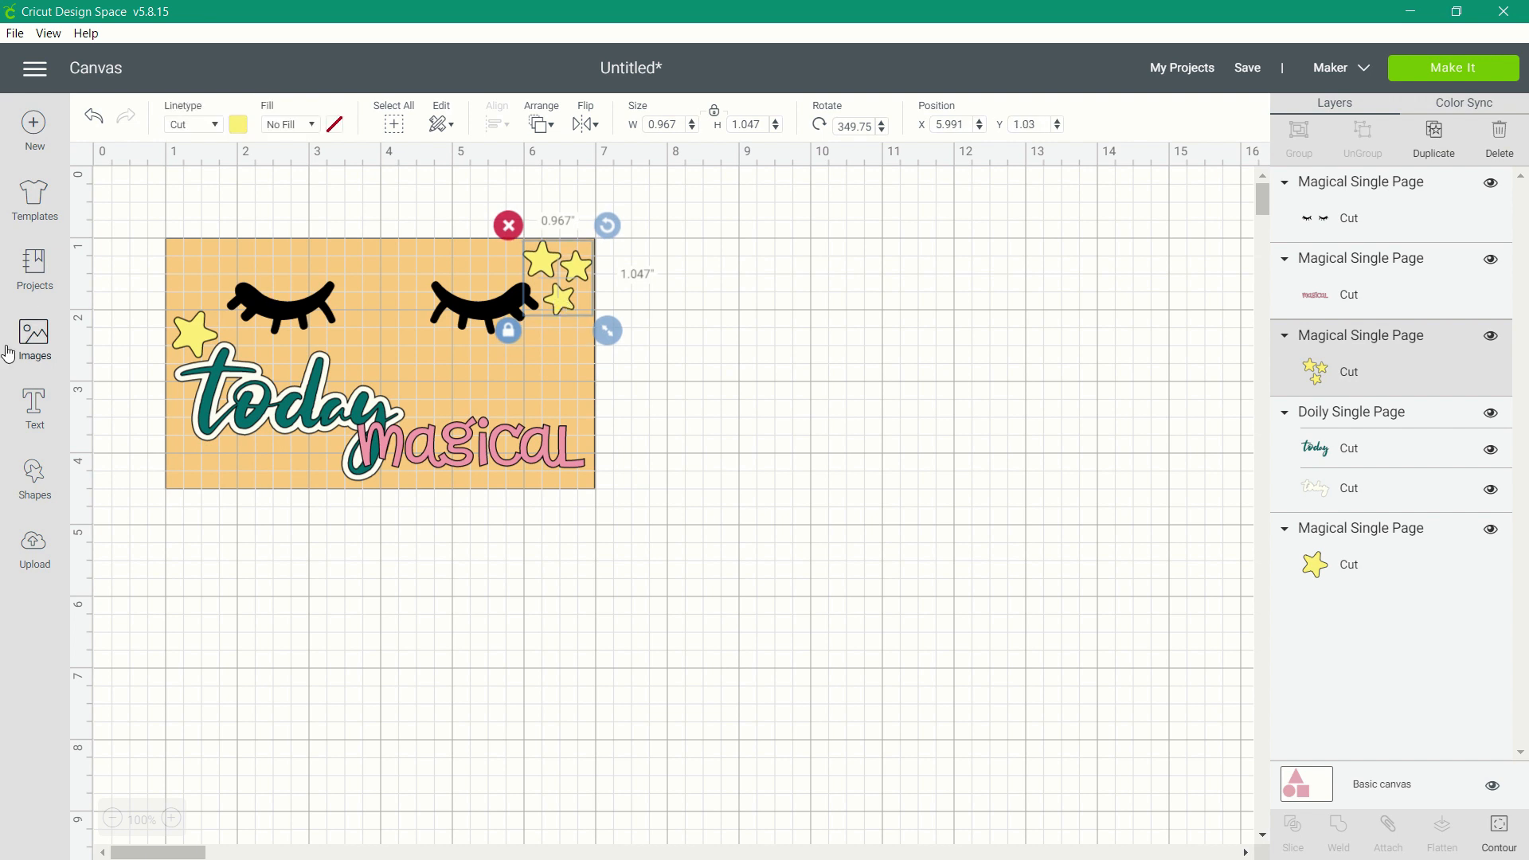
Add a text object reading "MAKE" to the canvas.
click(263, 397)
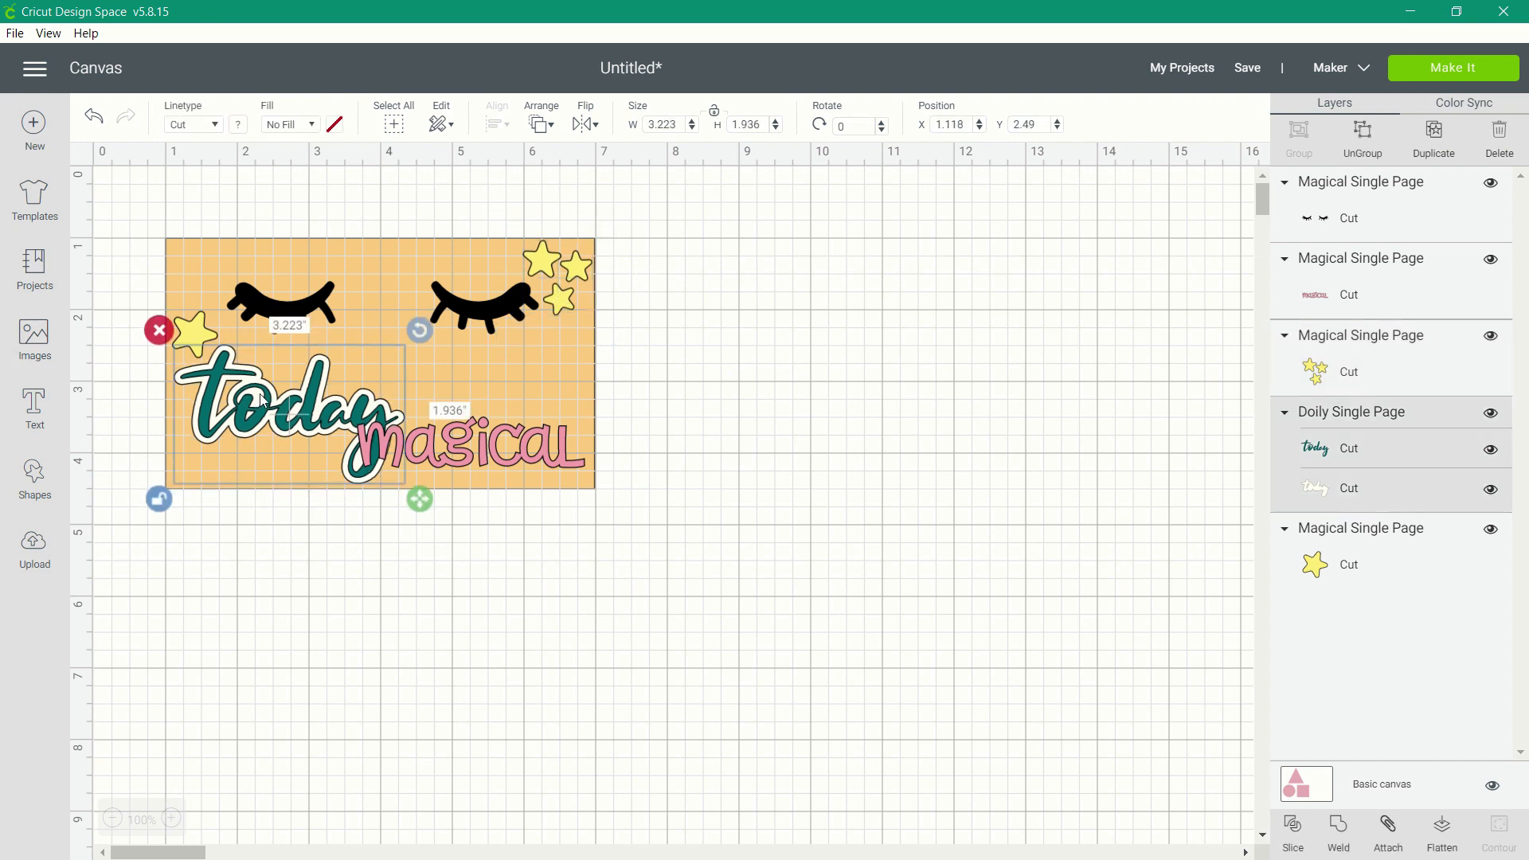
click(35, 406)
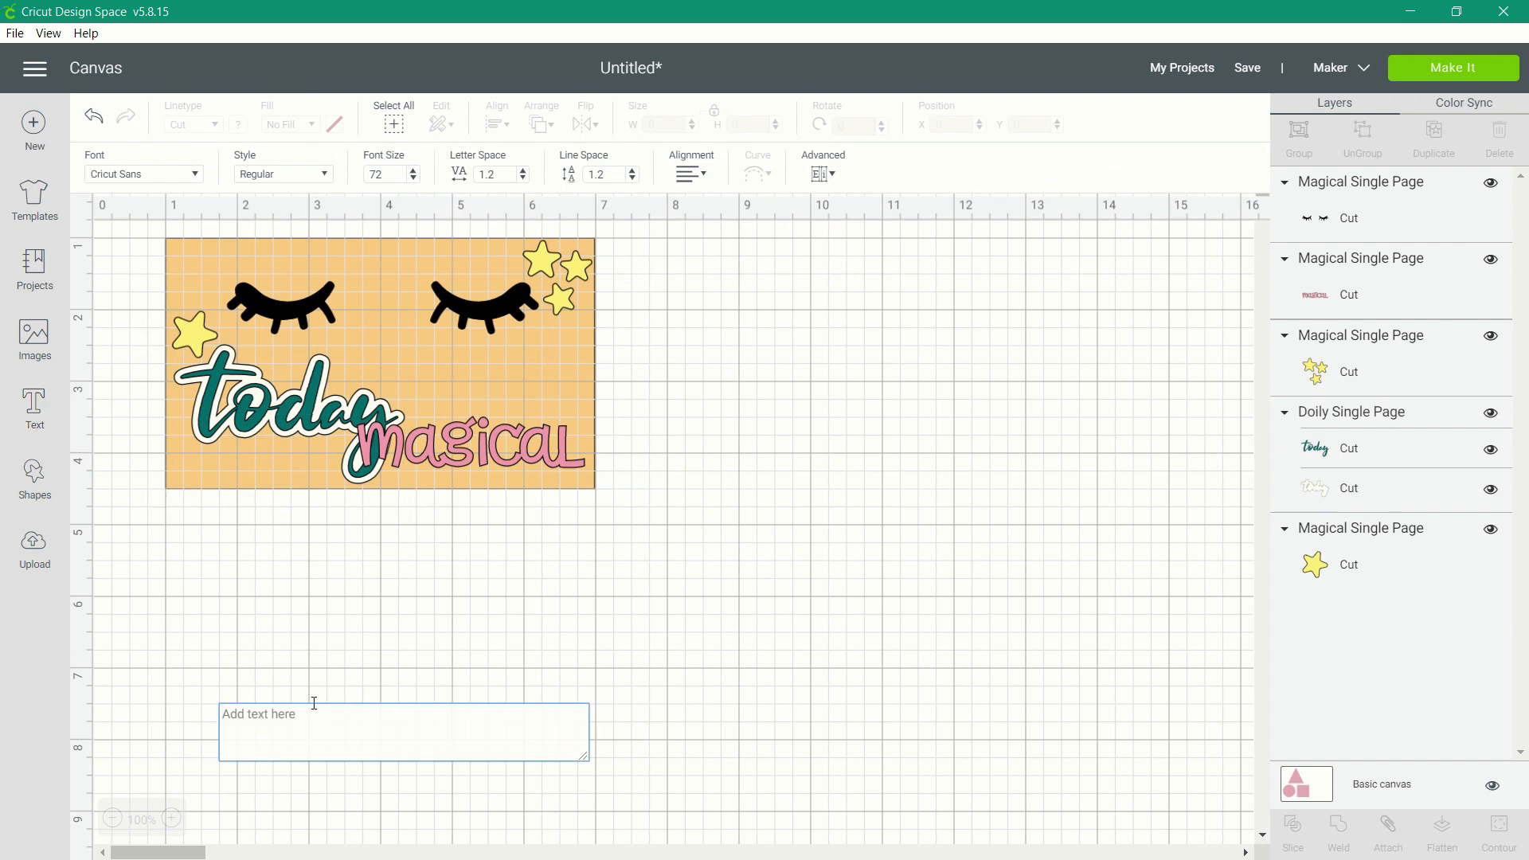
text(MAKE)
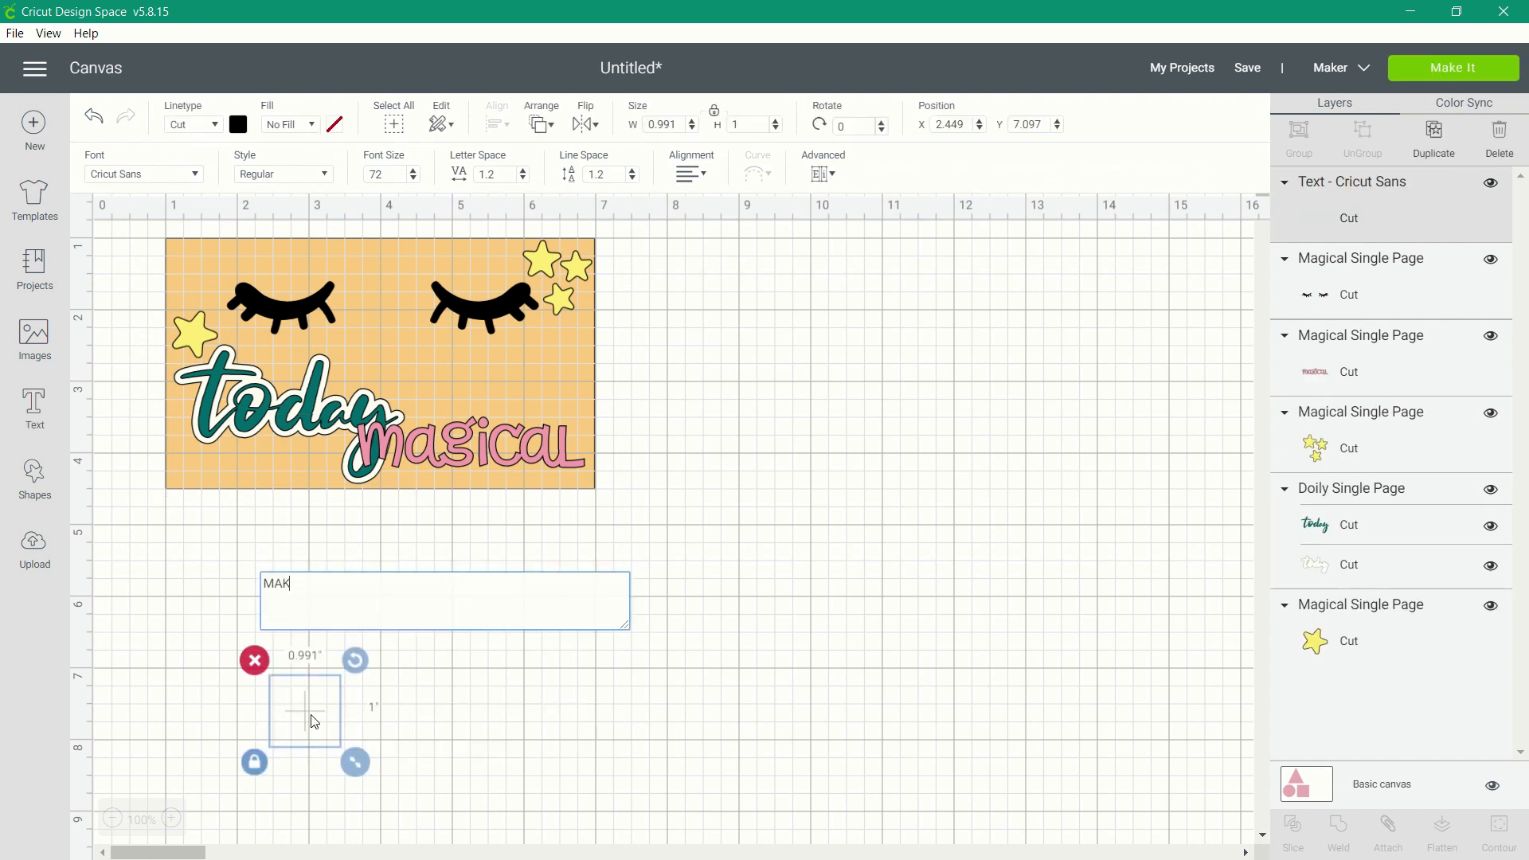
Search the fonts for "flower" and set "MAKE" in Close to My Heart - Flower Market 1.
click(153, 177)
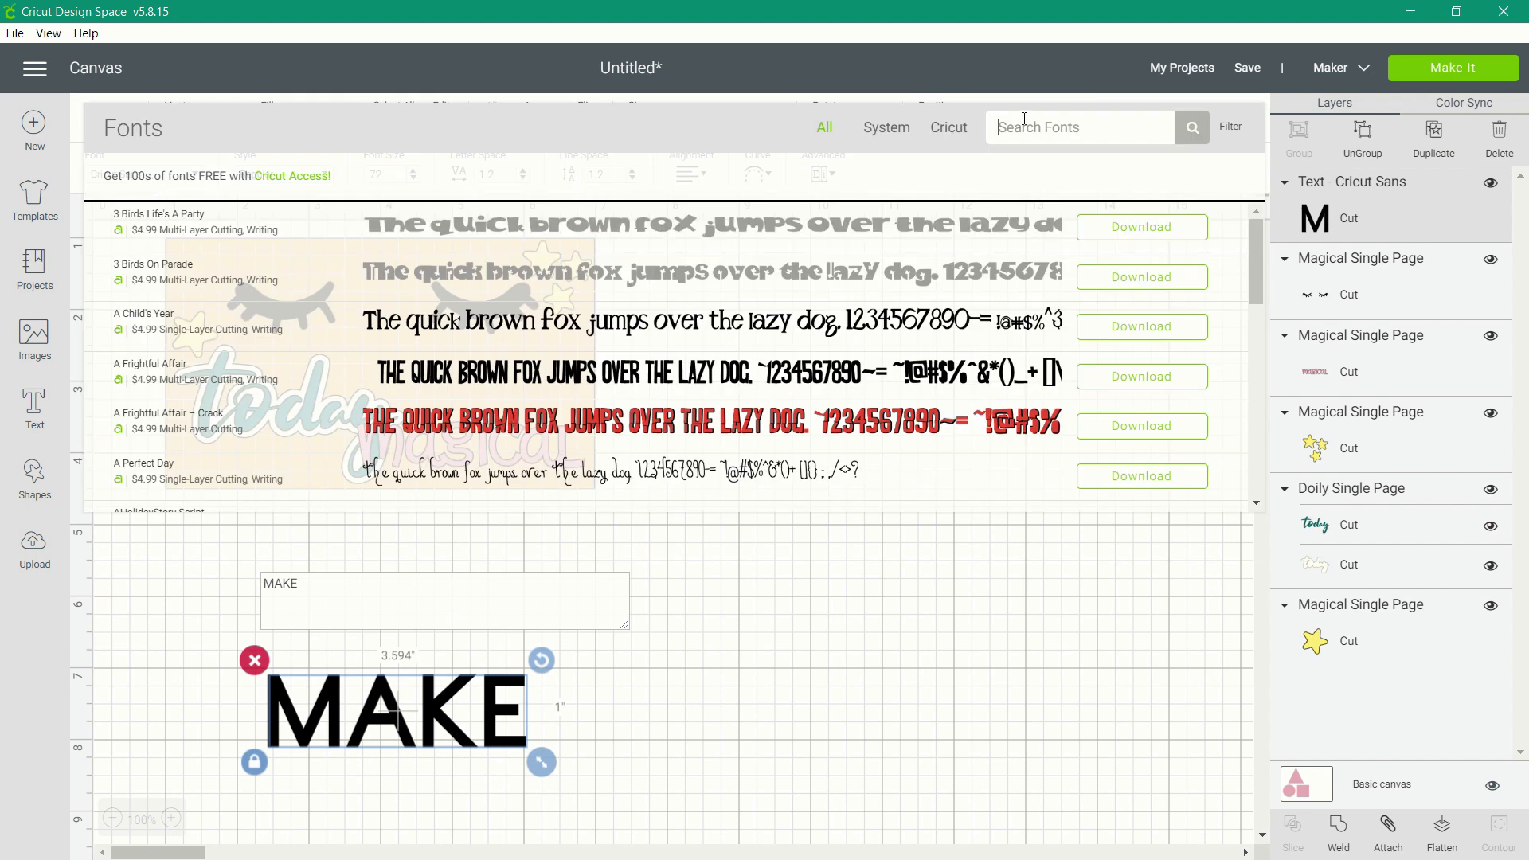
text(flower)
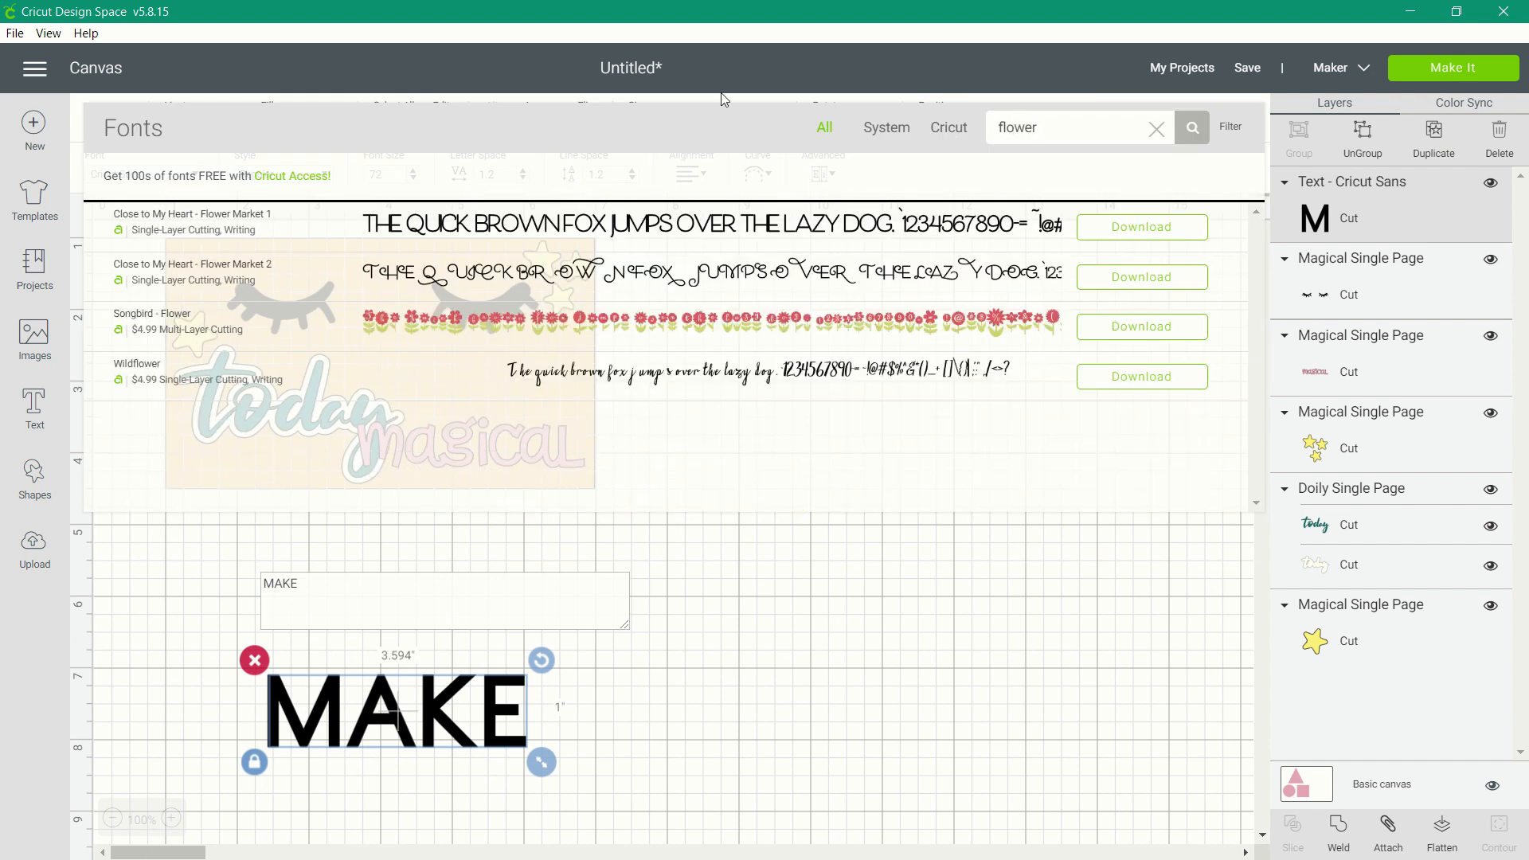
click(508, 232)
Shrink "MAKE" and place it inside the template just above "today".
drag(447, 724, 380, 369)
drag(326, 315, 327, 309)
drag(263, 368, 227, 365)
Shrink "today" to about 2.95 by 1.74 inches and move it to about X 1.2 and Y 2.68.
click(239, 413)
drag(419, 498, 399, 486)
drag(271, 414, 278, 425)
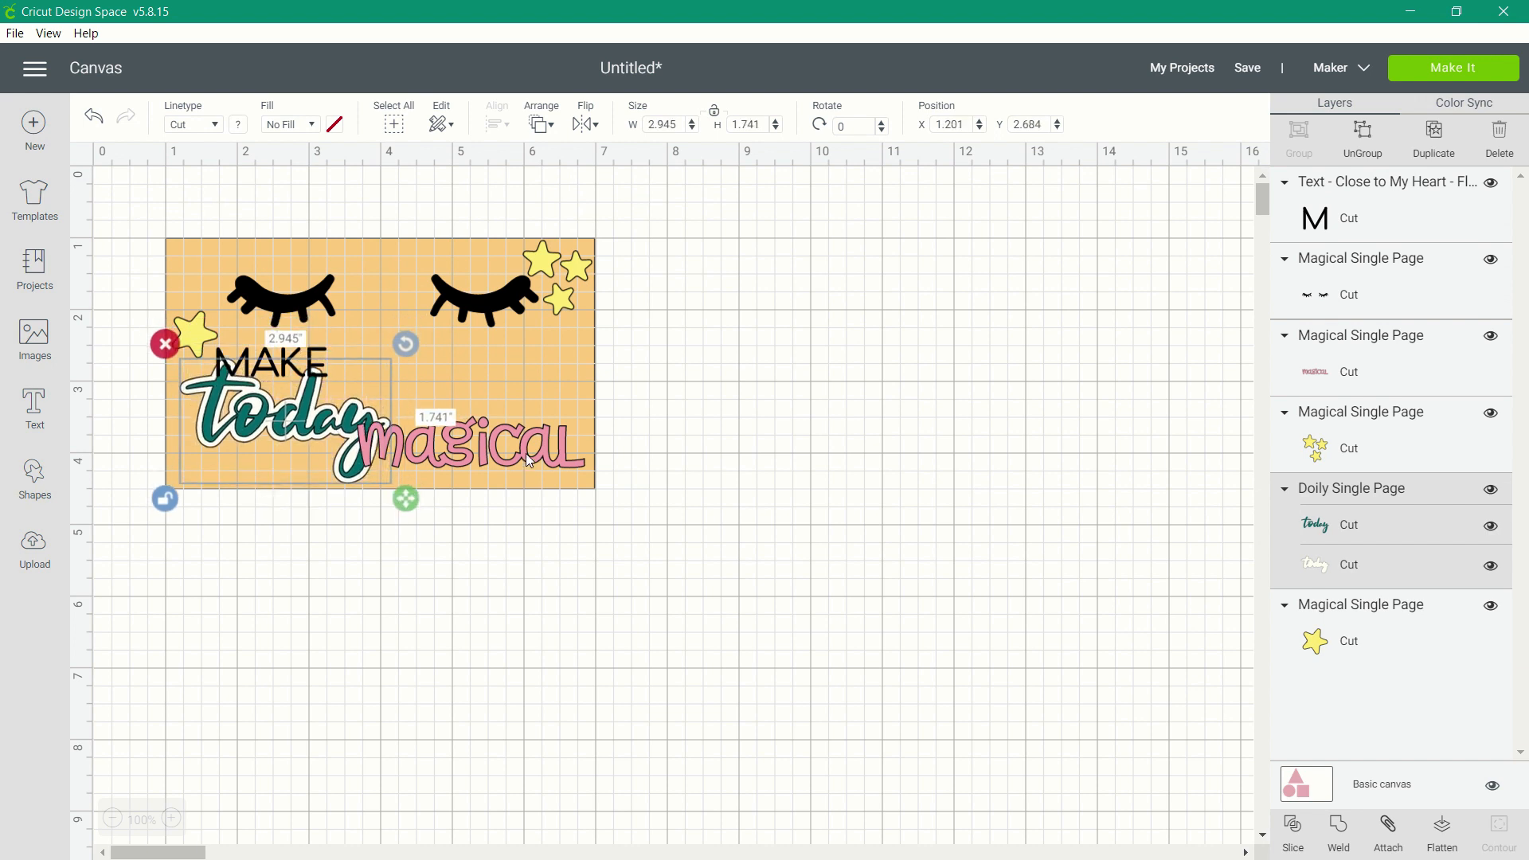
Shrink "magical" slightly, refit it into the template's lower right corner, and nudge "today" and "MAKE" to balance the lettering.
click(470, 446)
drag(600, 484, 587, 481)
drag(470, 446, 482, 453)
drag(289, 421, 309, 420)
mouse_move(284, 367)
mouse_down()
mouse_move(264, 351)
mouse_move(427, 387)
mouse_move(256, 366)
mouse_move(258, 354)
mouse_up()
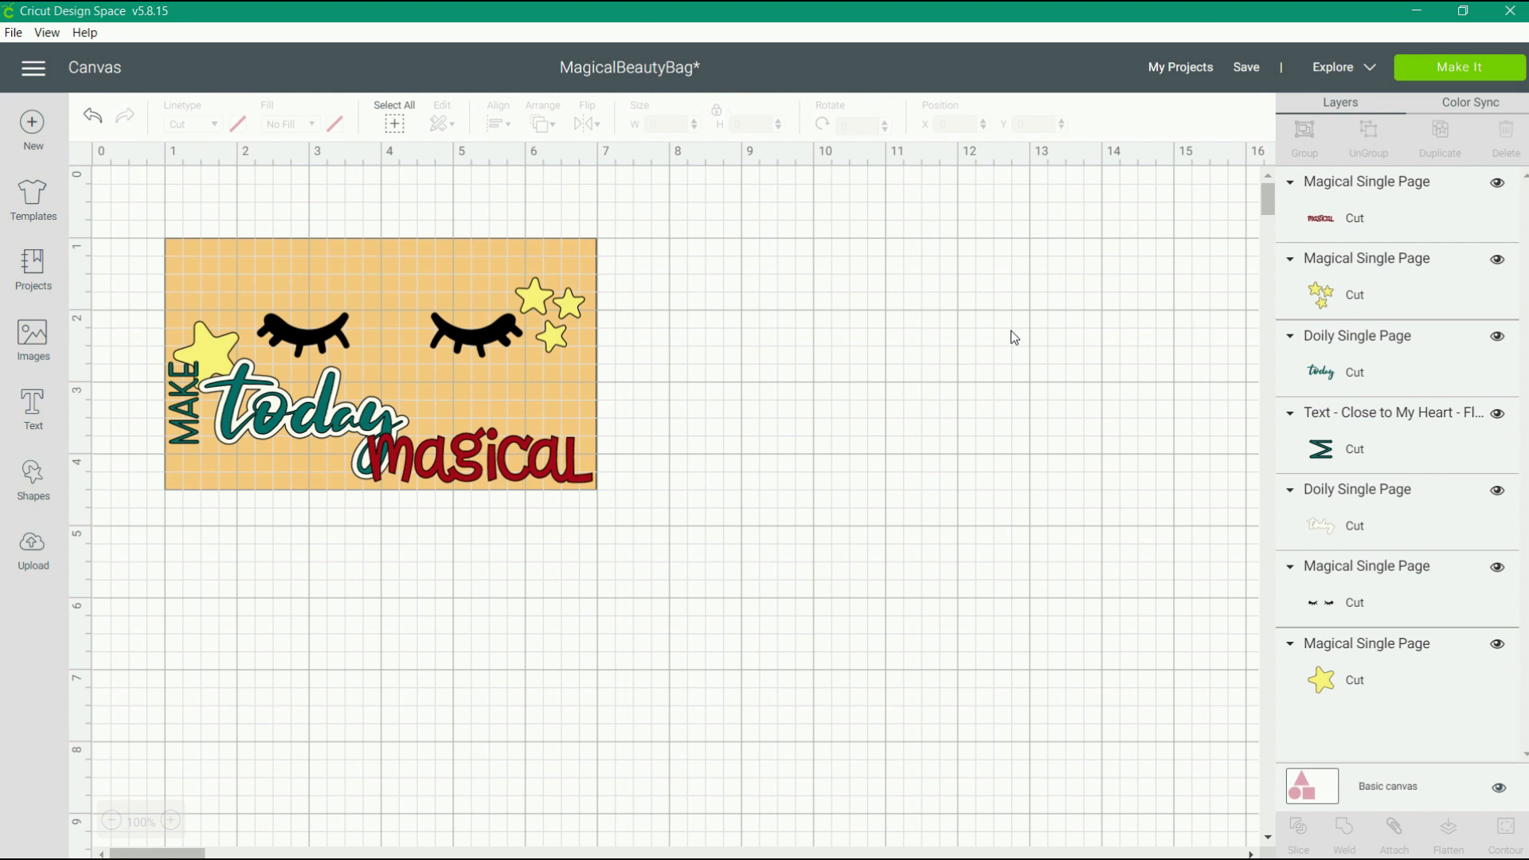
Preview how the pieces are laid out on each colour's cutting mat, then return to the canvas.
click(1425, 74)
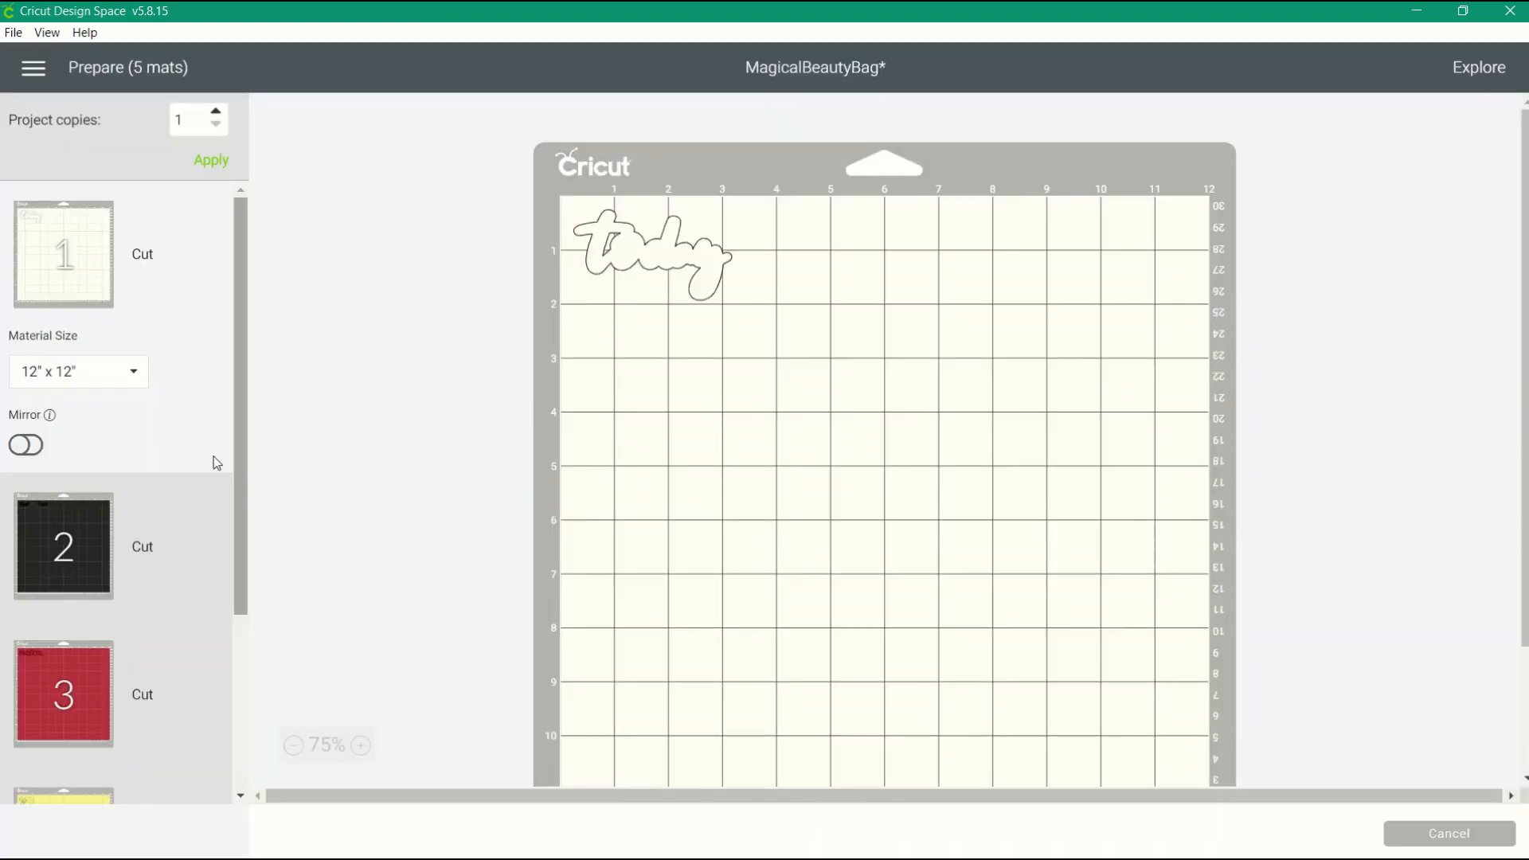
click(31, 539)
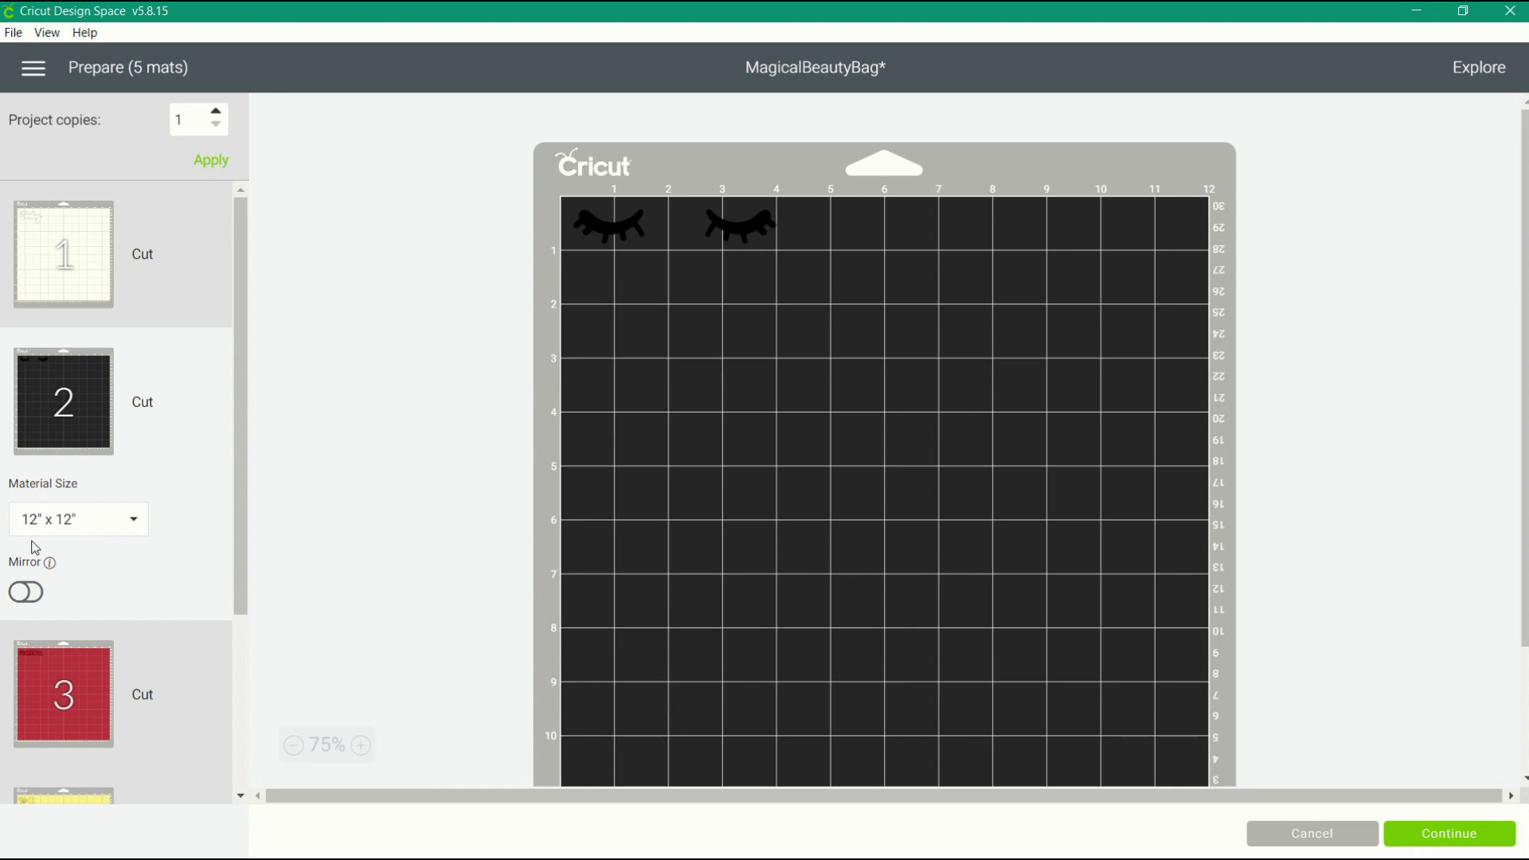
click(41, 714)
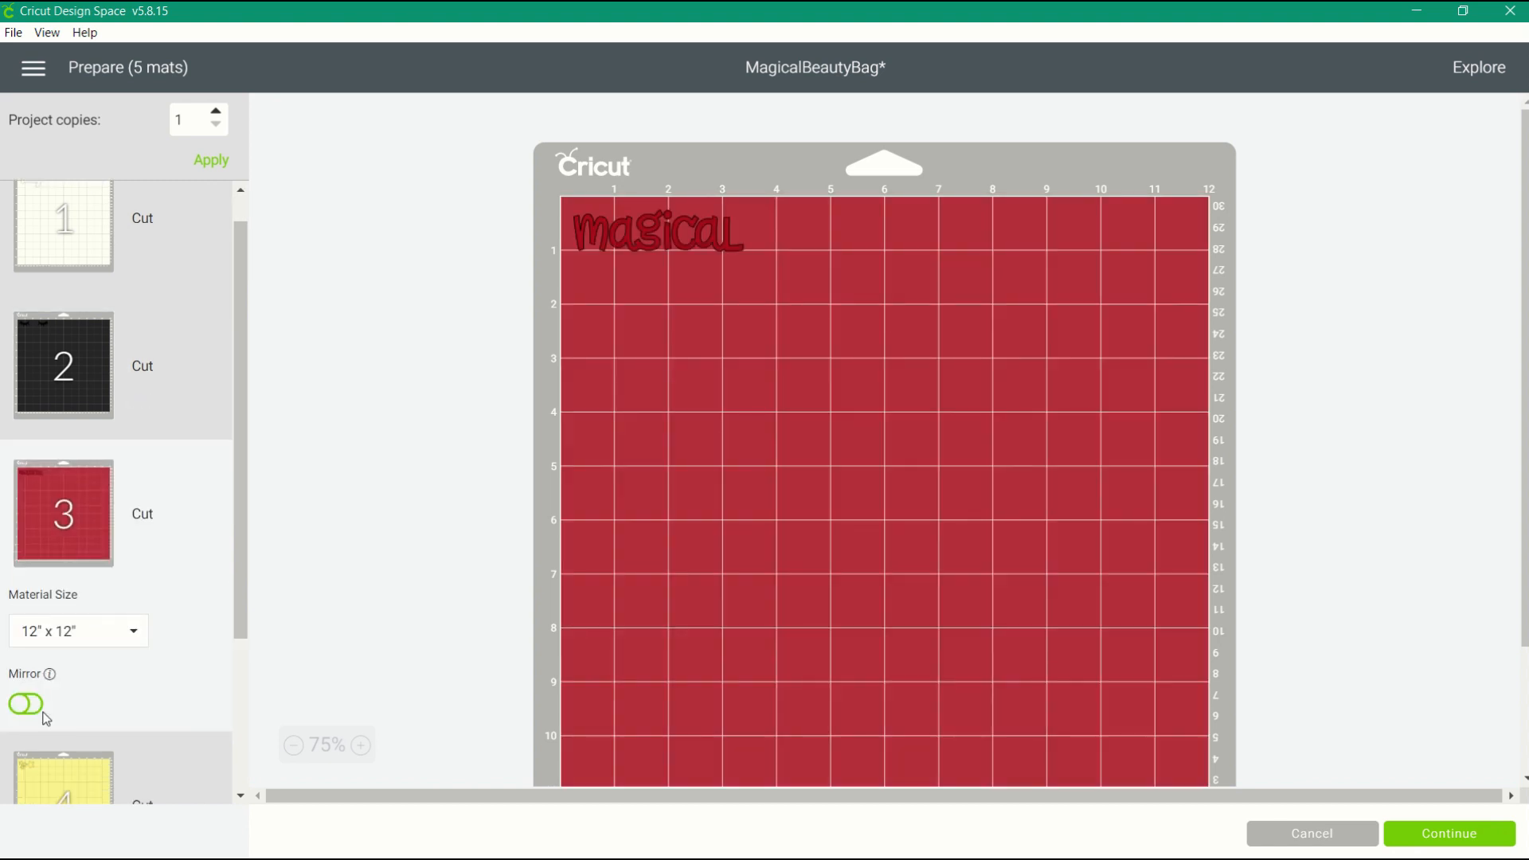
scroll(45, 719, down, 2)
click(61, 629)
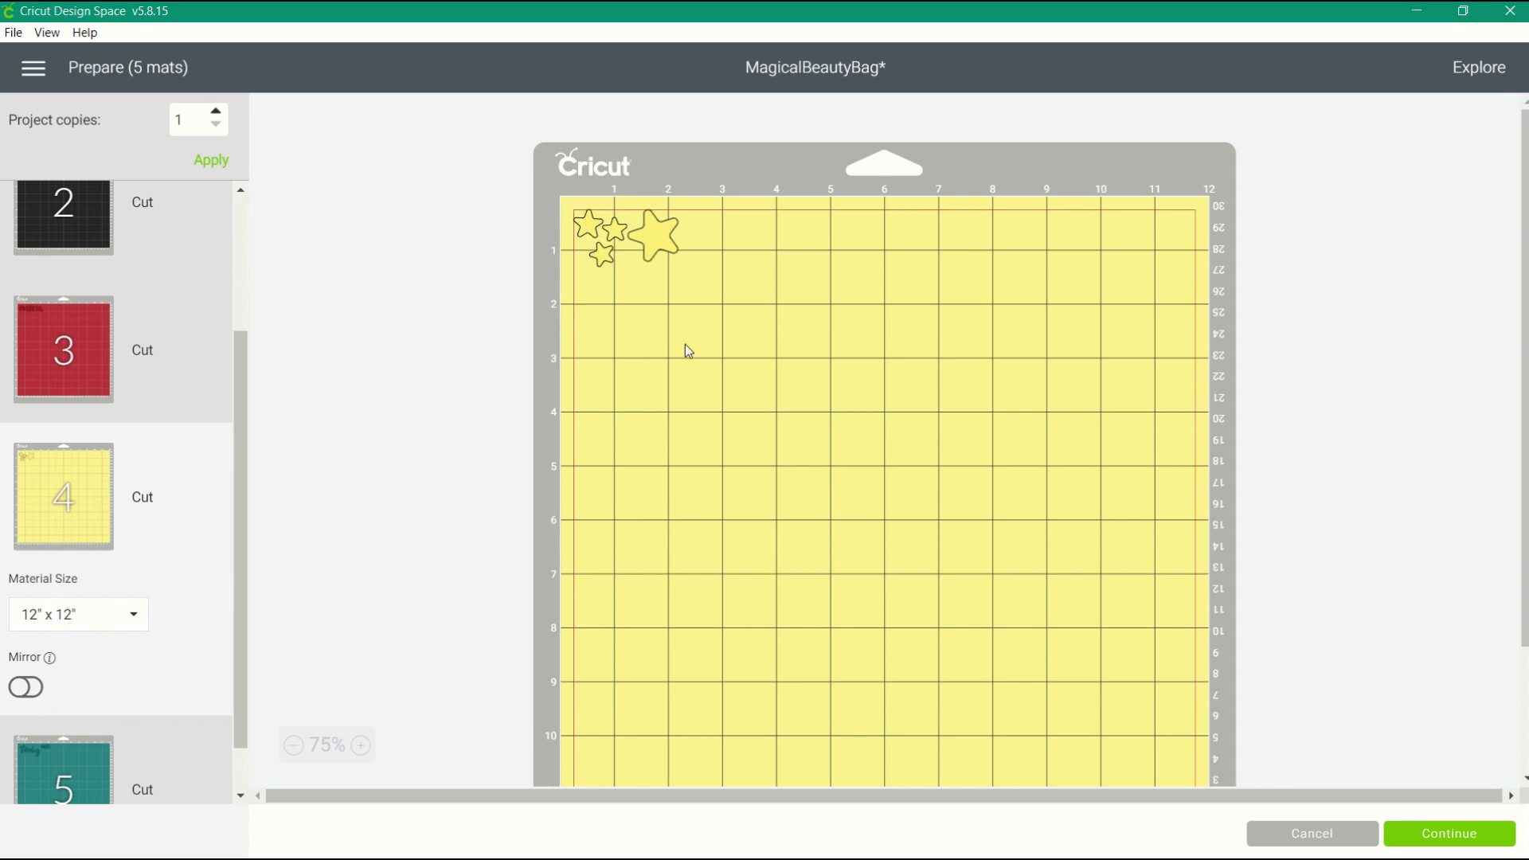
click(83, 755)
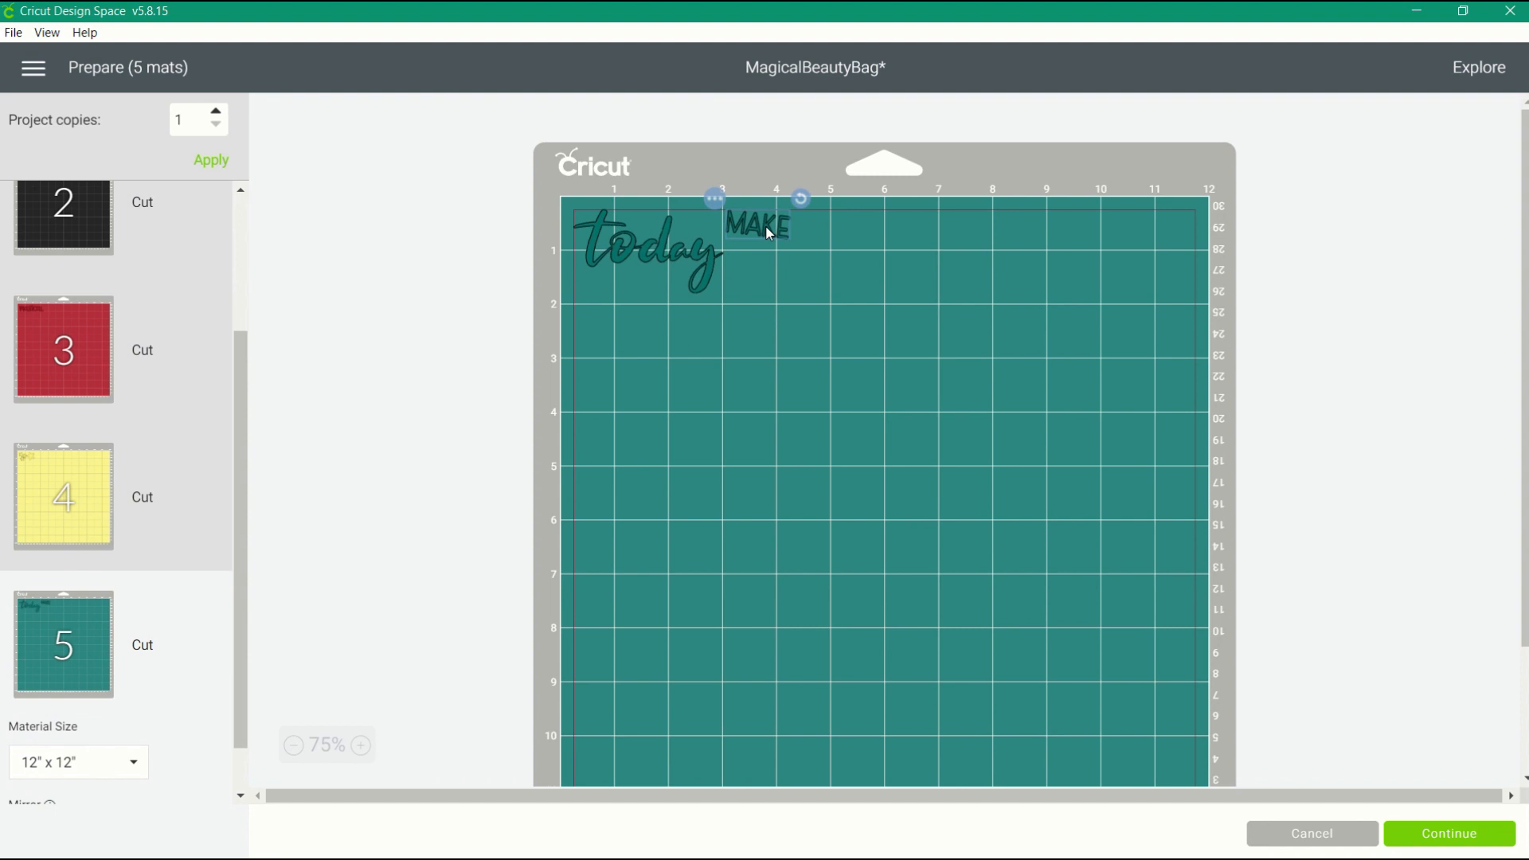
click(699, 265)
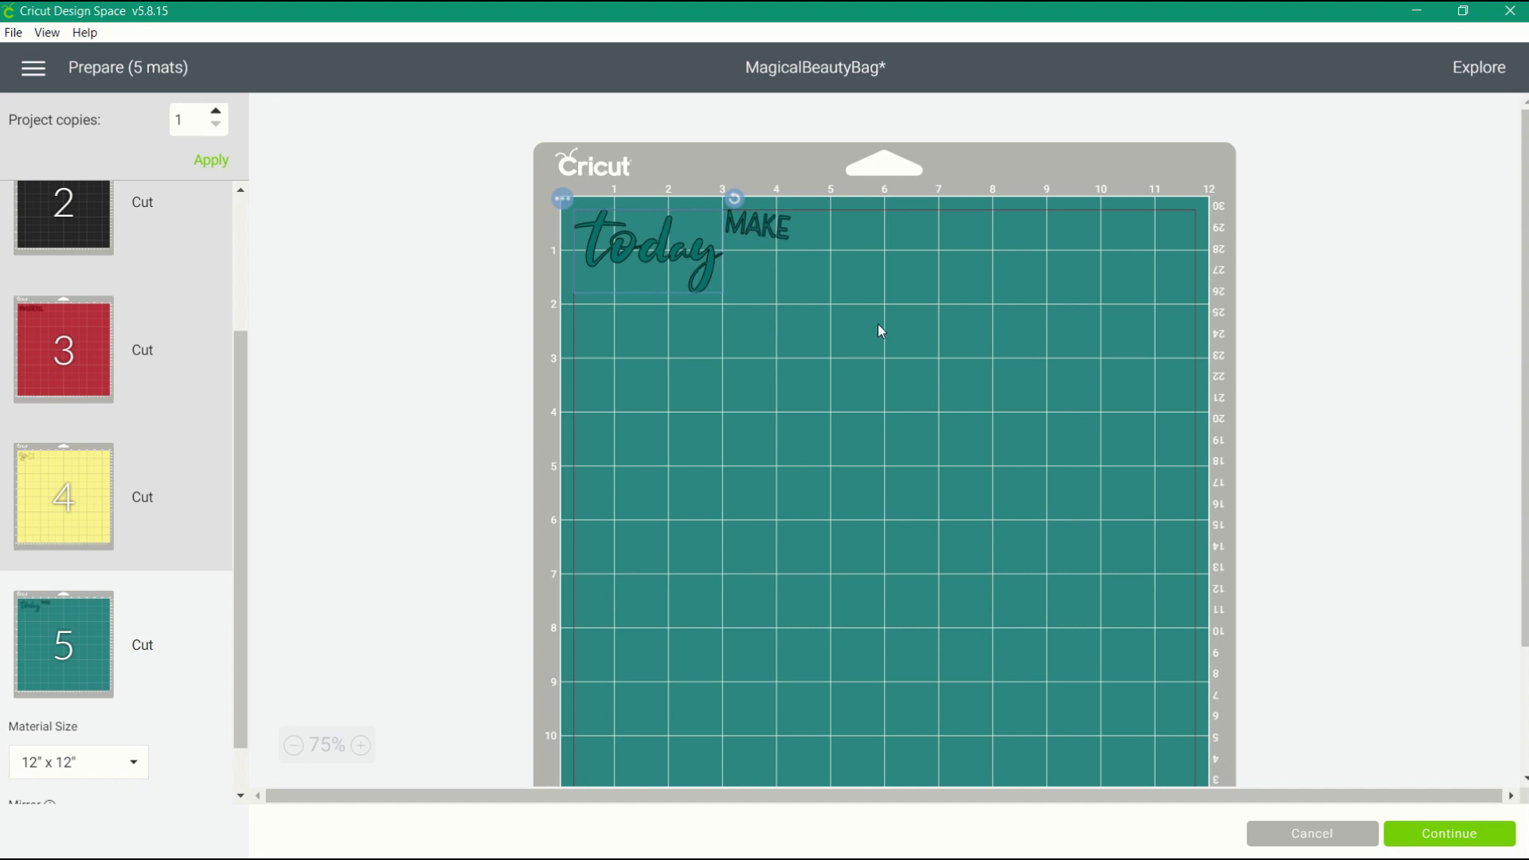
click(1279, 837)
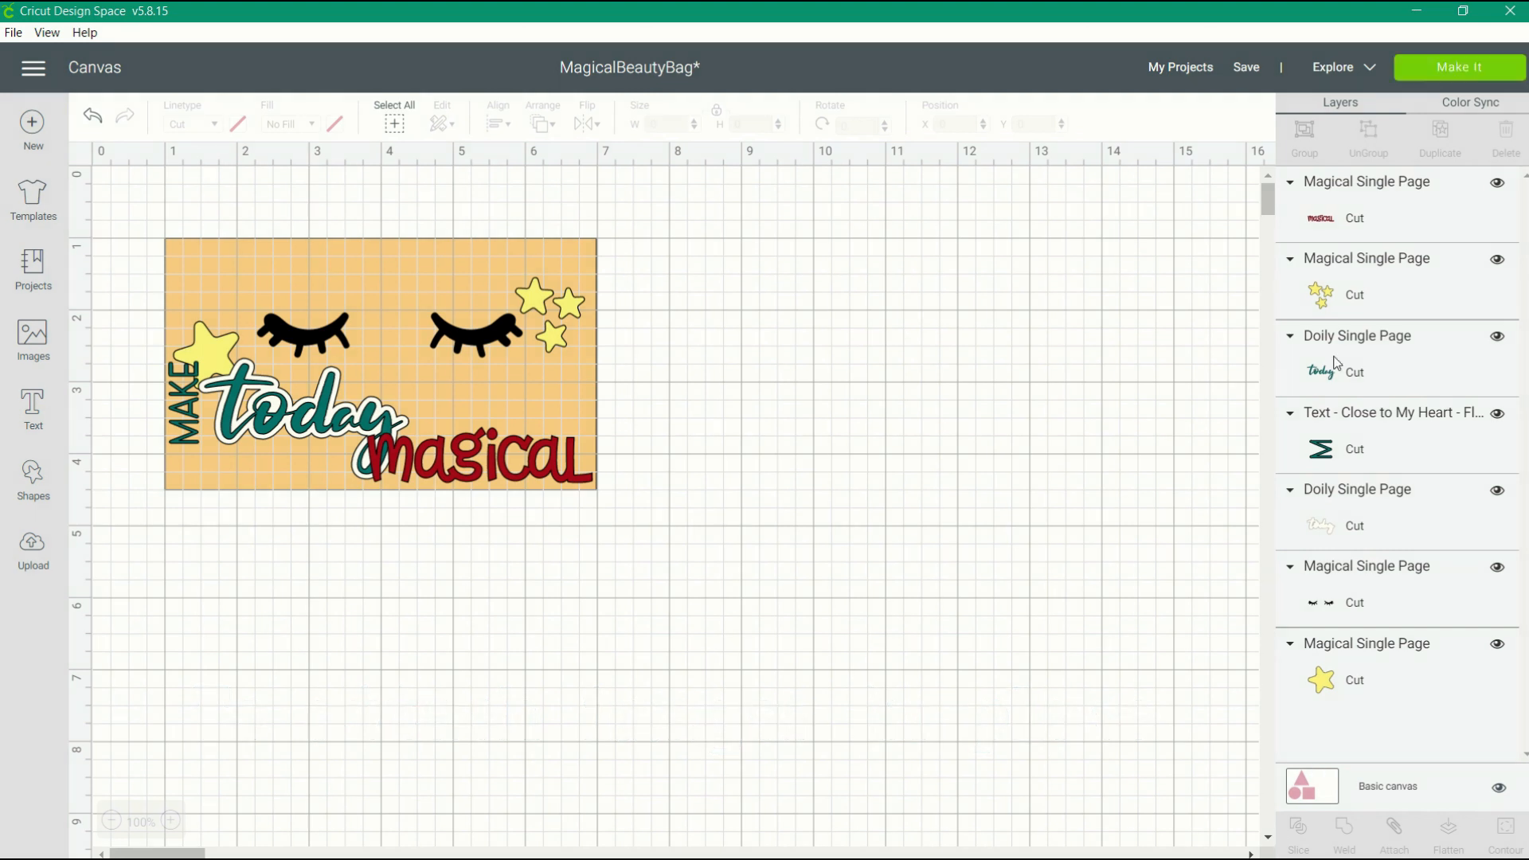
Attach the three-star cluster to the large star so they keep their spacing when cut.
click(1327, 301)
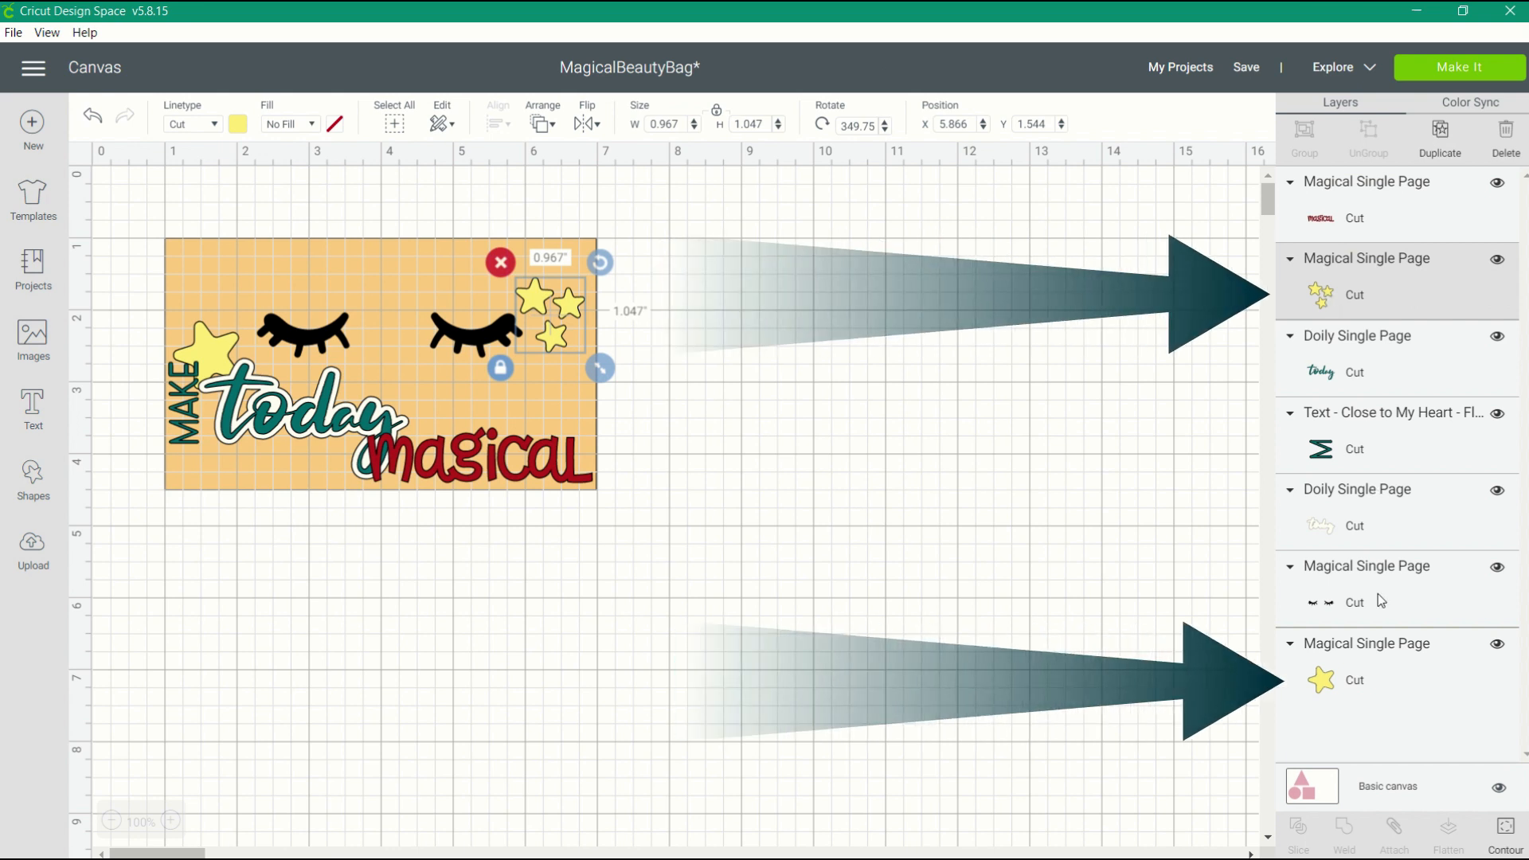
shift+click(1378, 679)
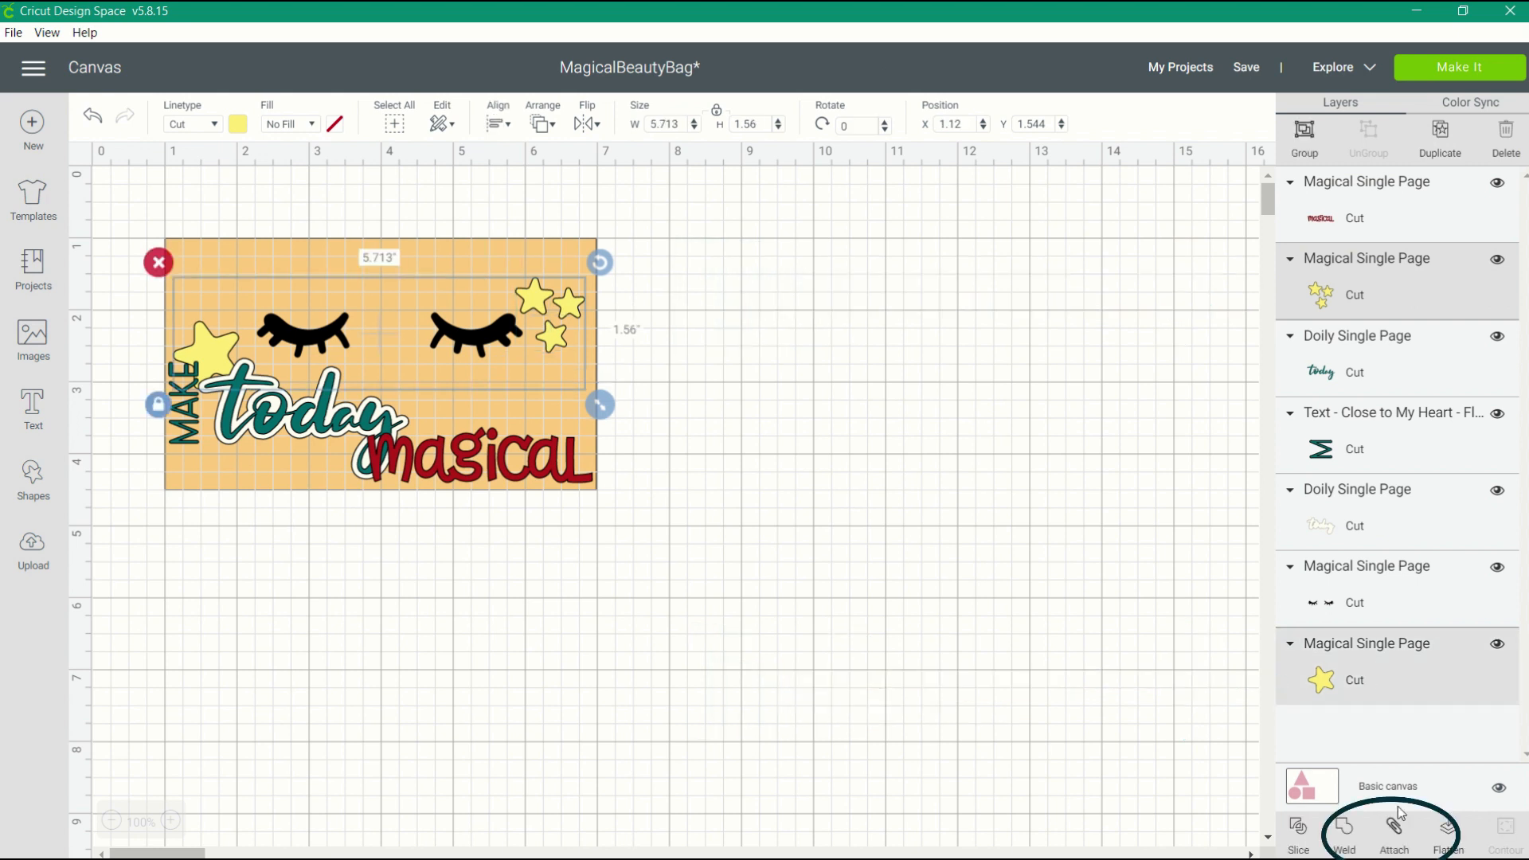
click(1394, 830)
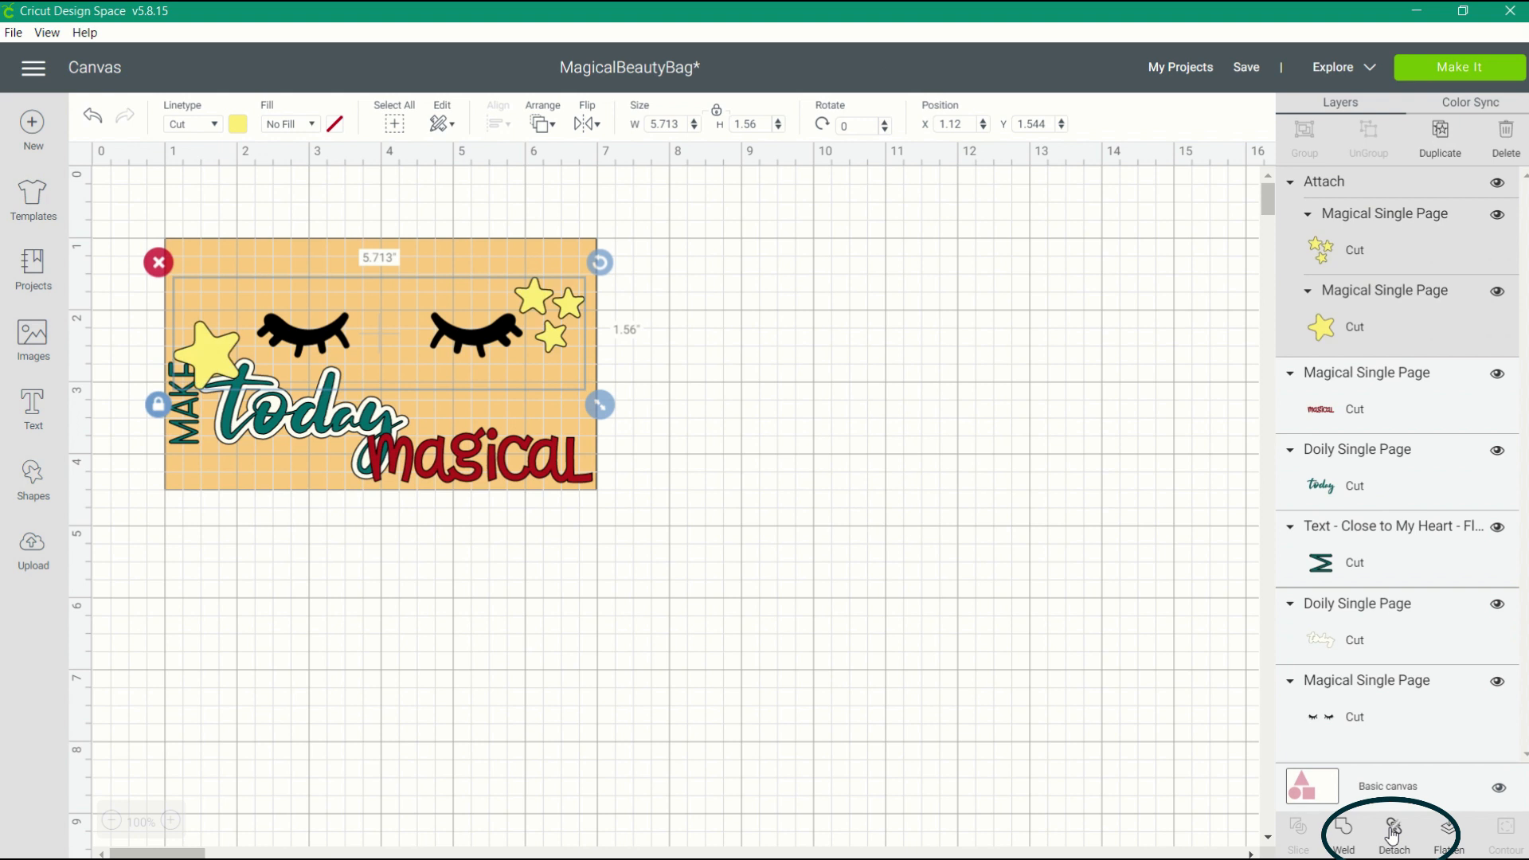
Attach the "MAKE" text to the teal "today" layer.
click(1396, 563)
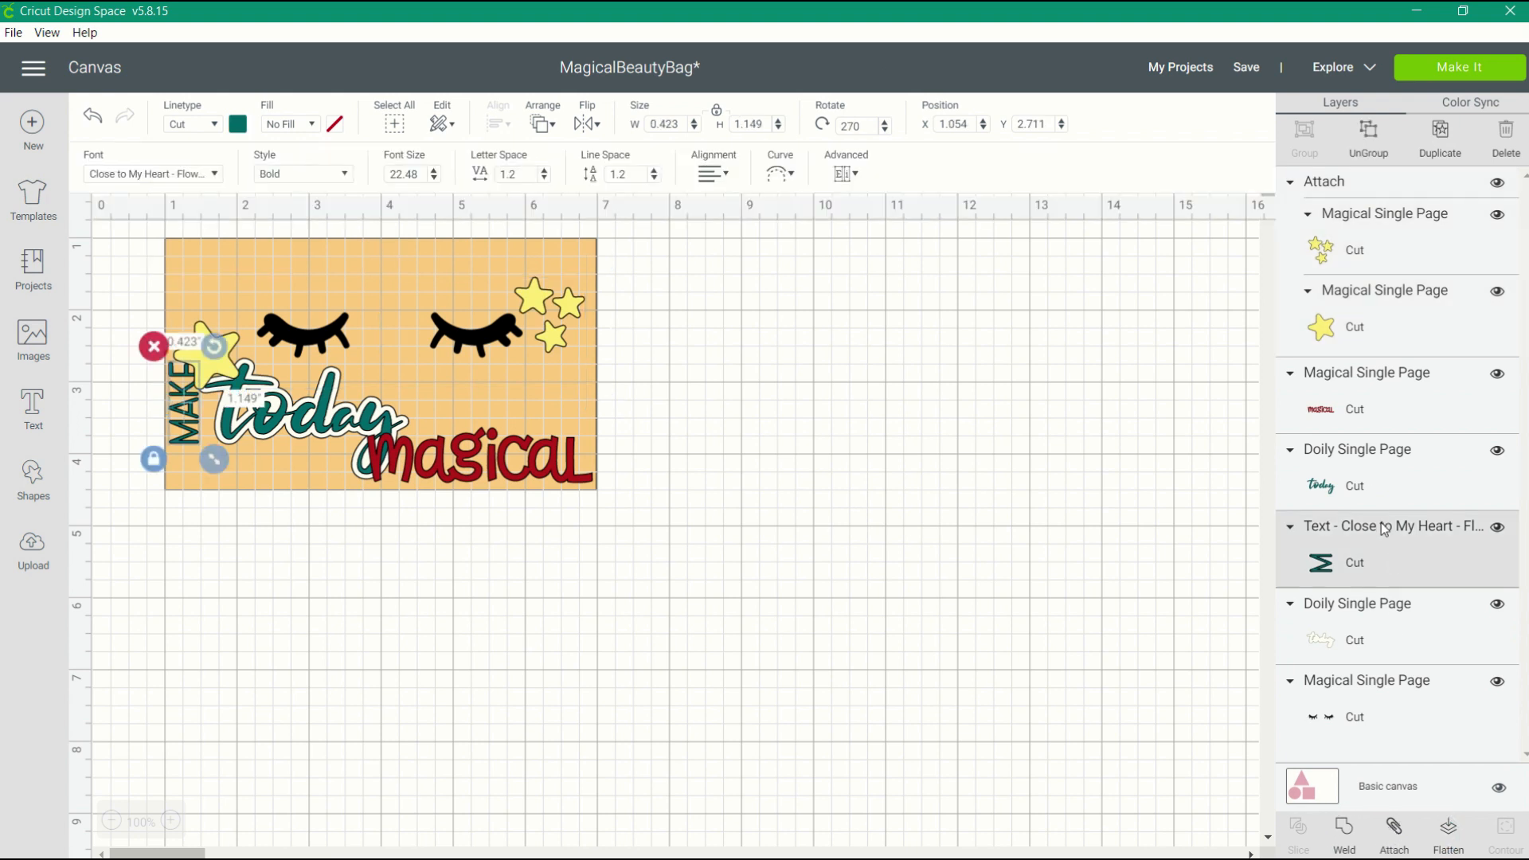
shift+click(1368, 468)
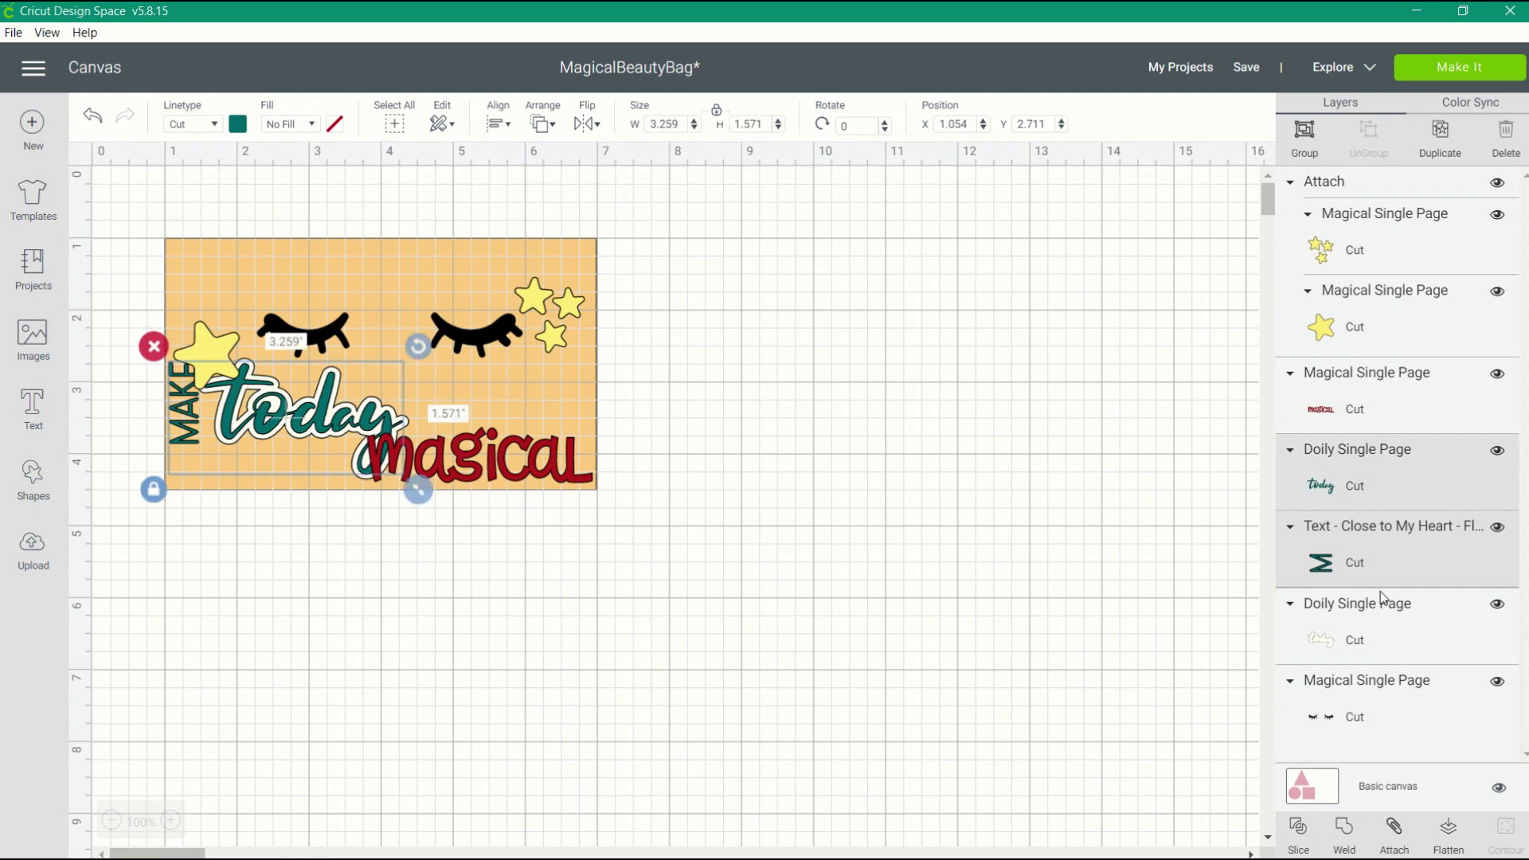
click(1399, 828)
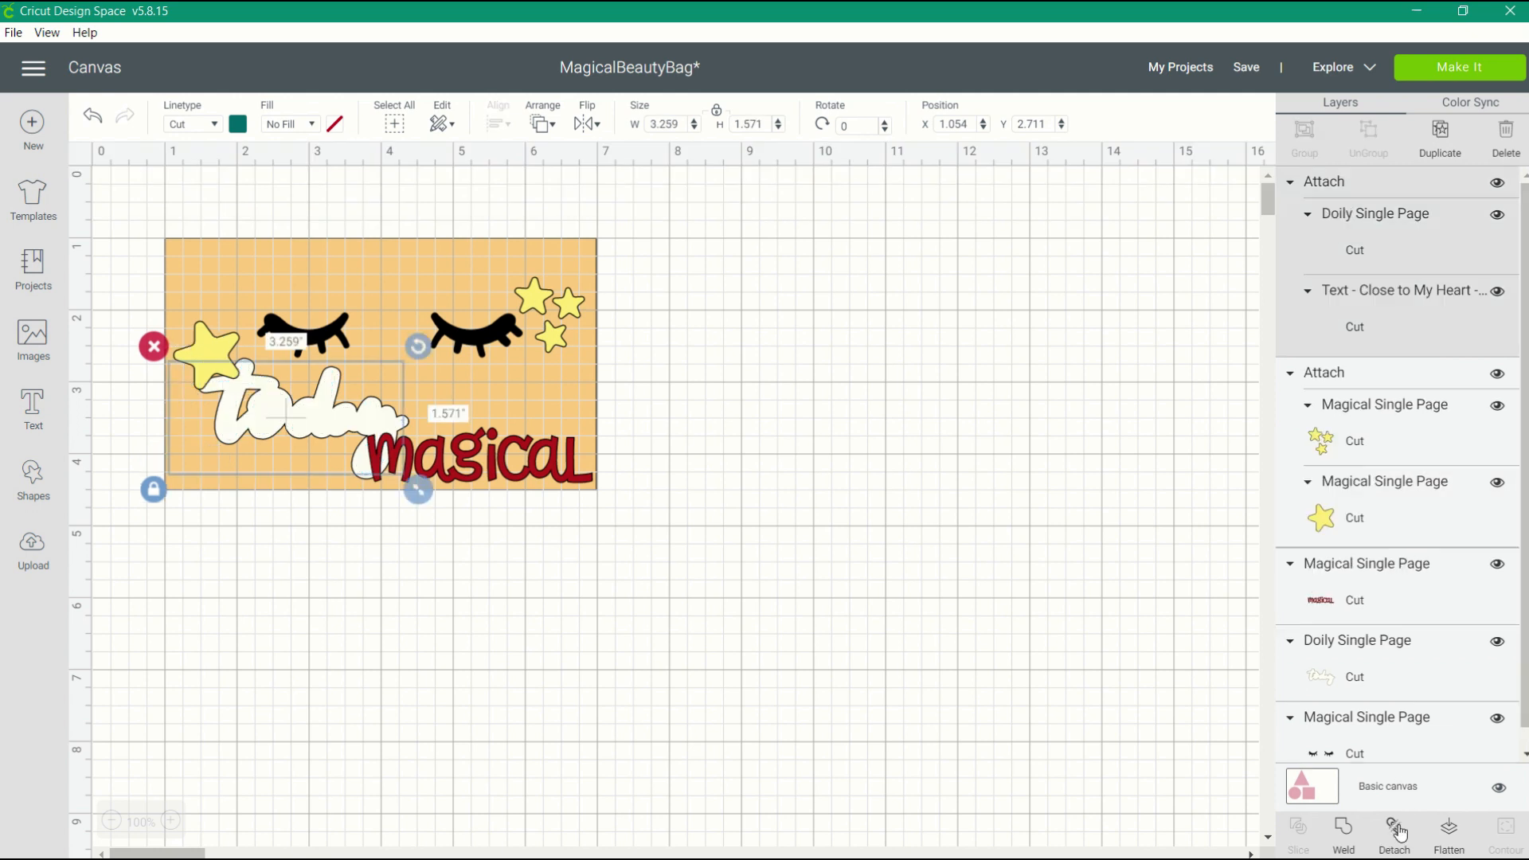
Send the project to mat preparation and check the layouts of the attached stars and the attached "MAKE today" lettering.
click(1432, 75)
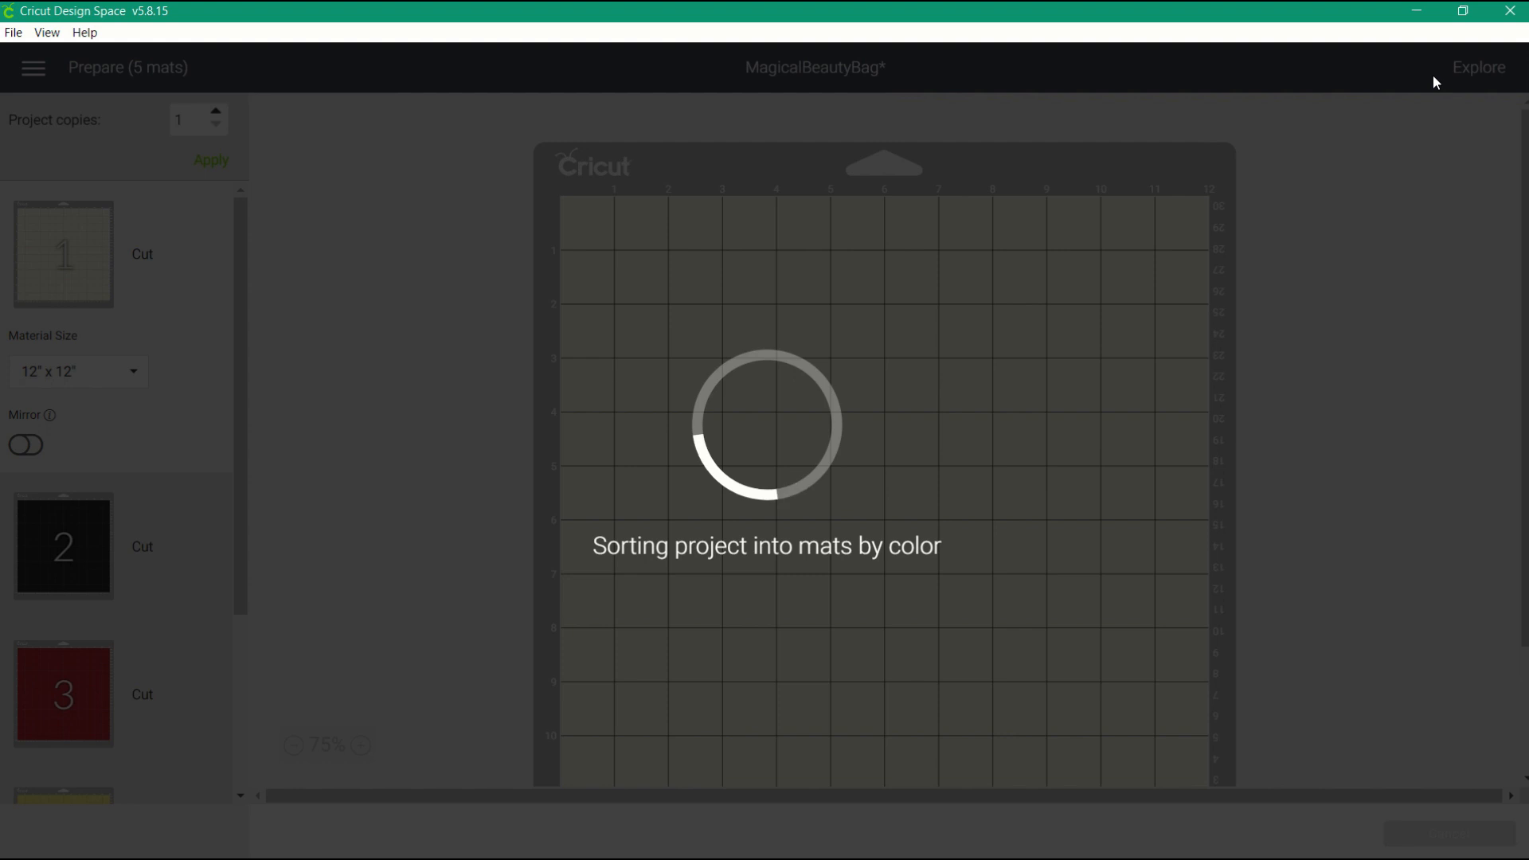
click(69, 547)
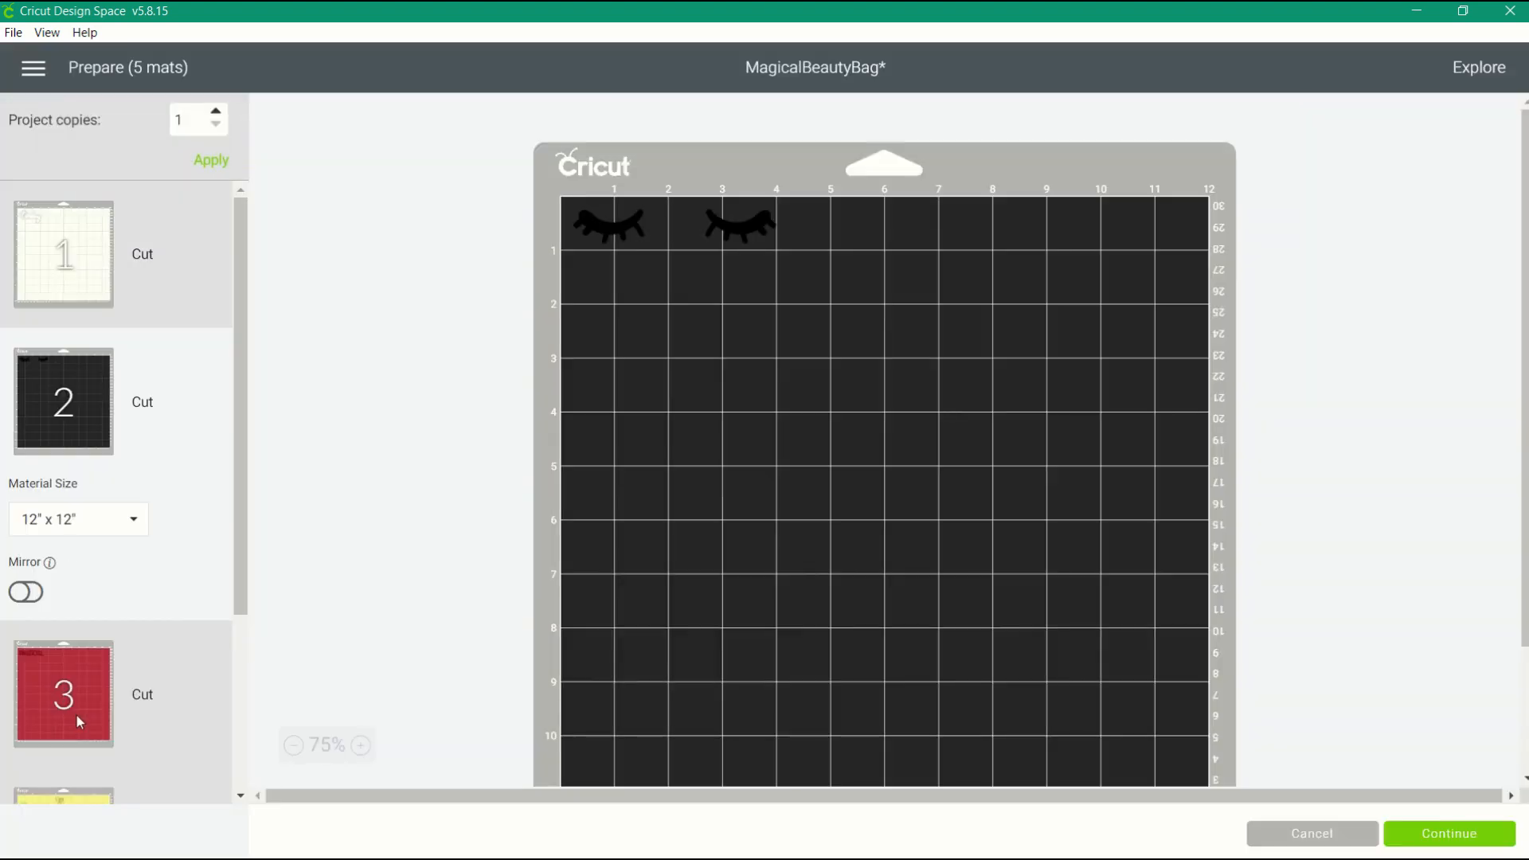
click(75, 717)
click(54, 800)
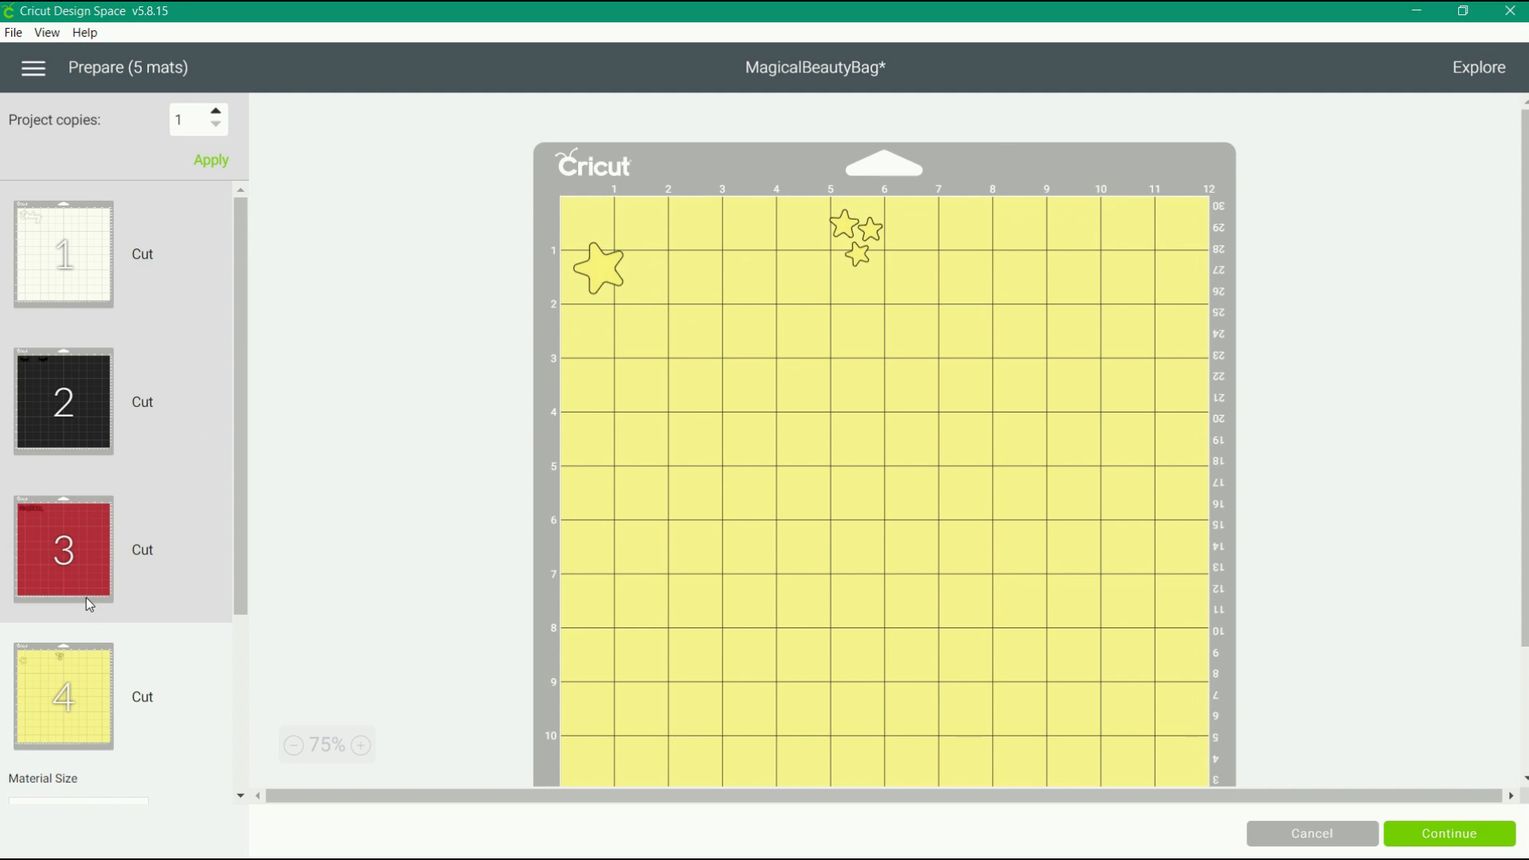
scroll(86, 598, down, 3)
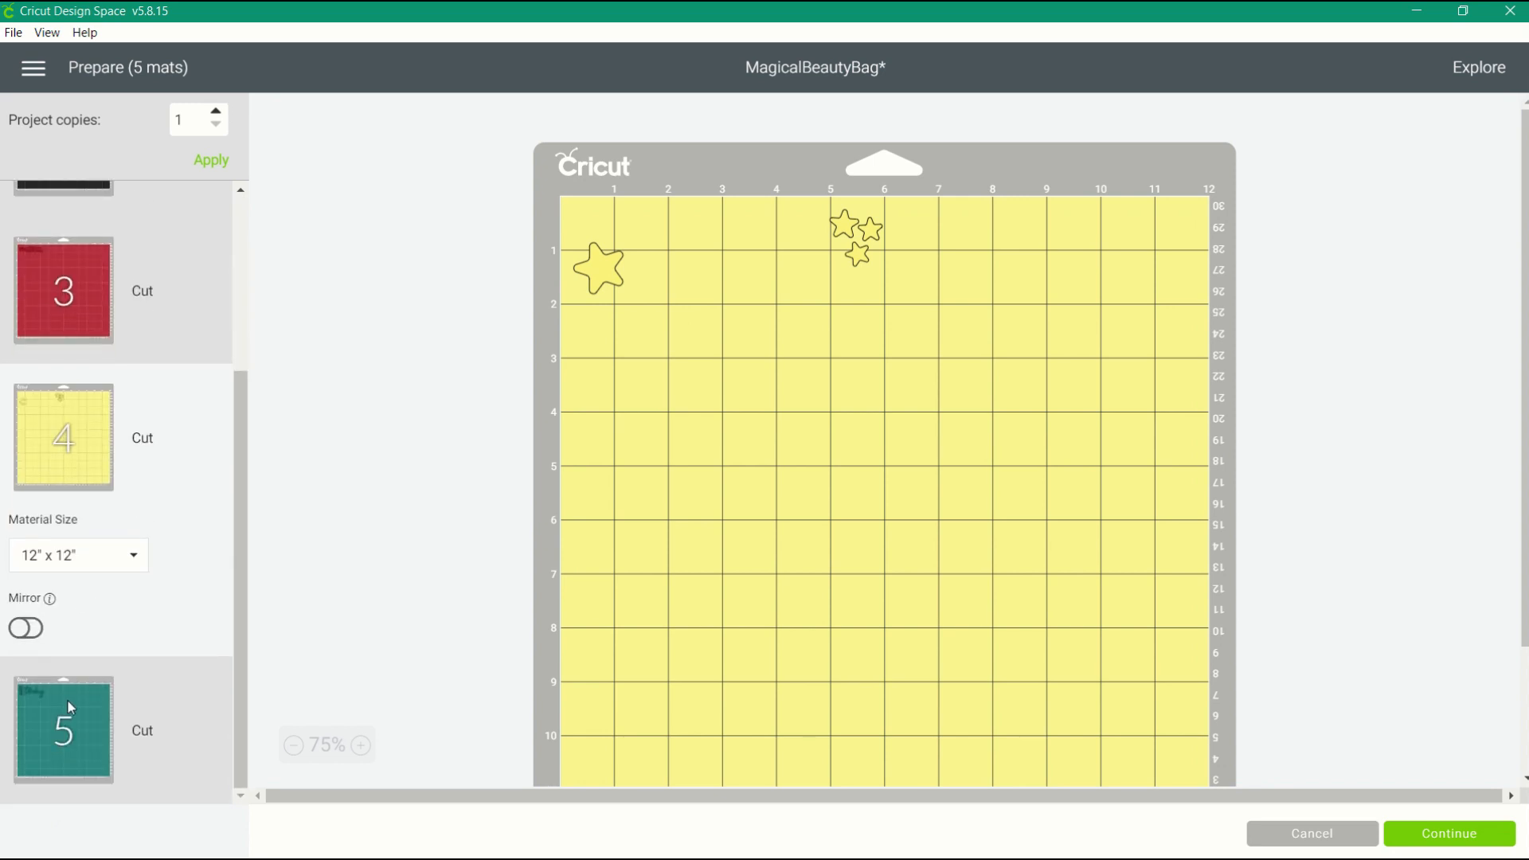
click(67, 699)
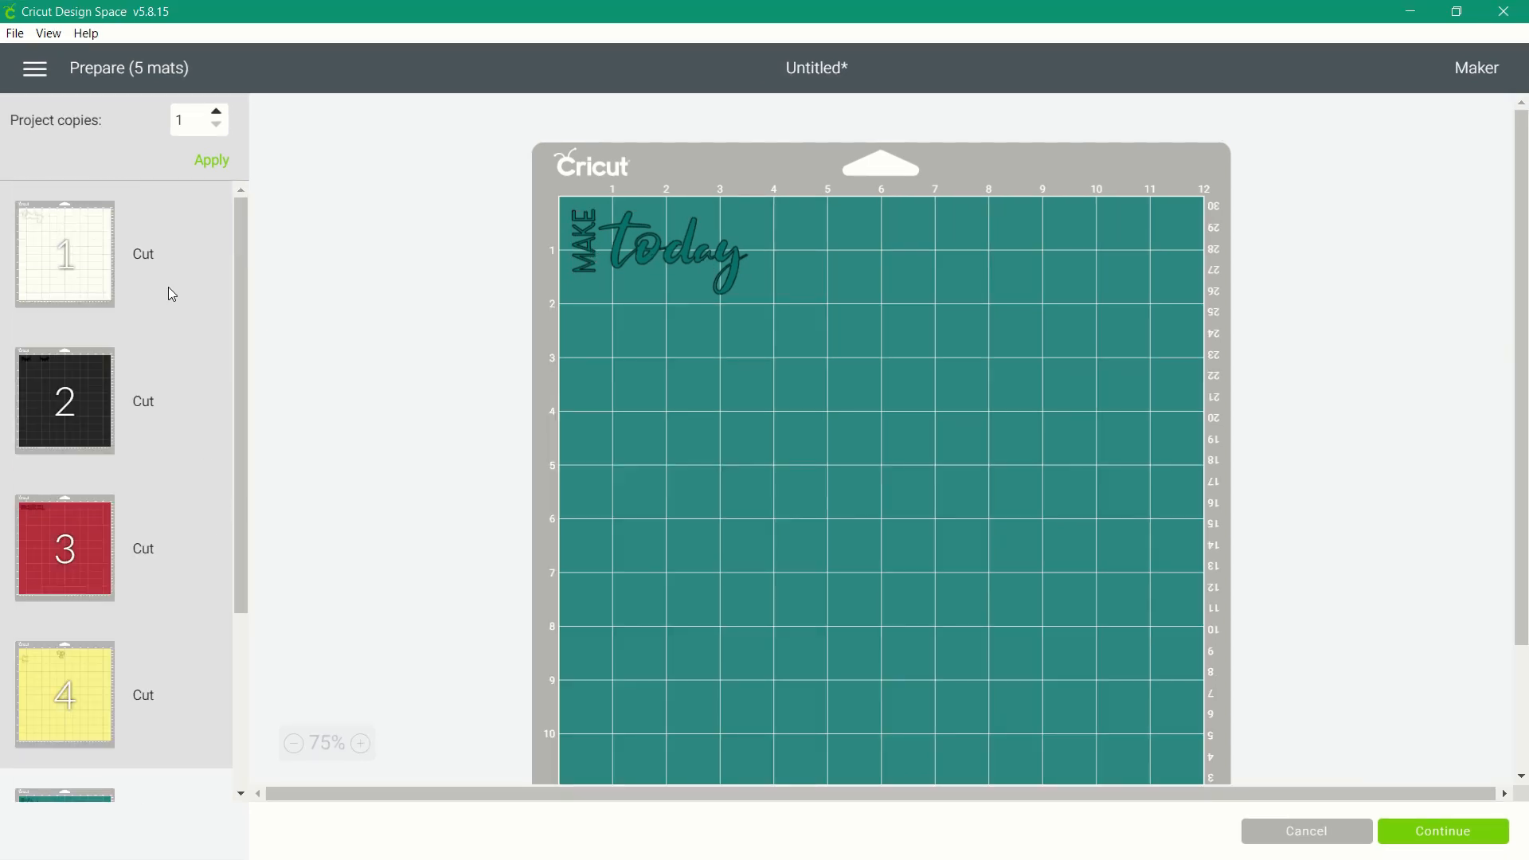
Turn on mirroring for all five cutting mats and check the mirrored layout of the first one.
click(149, 280)
click(27, 445)
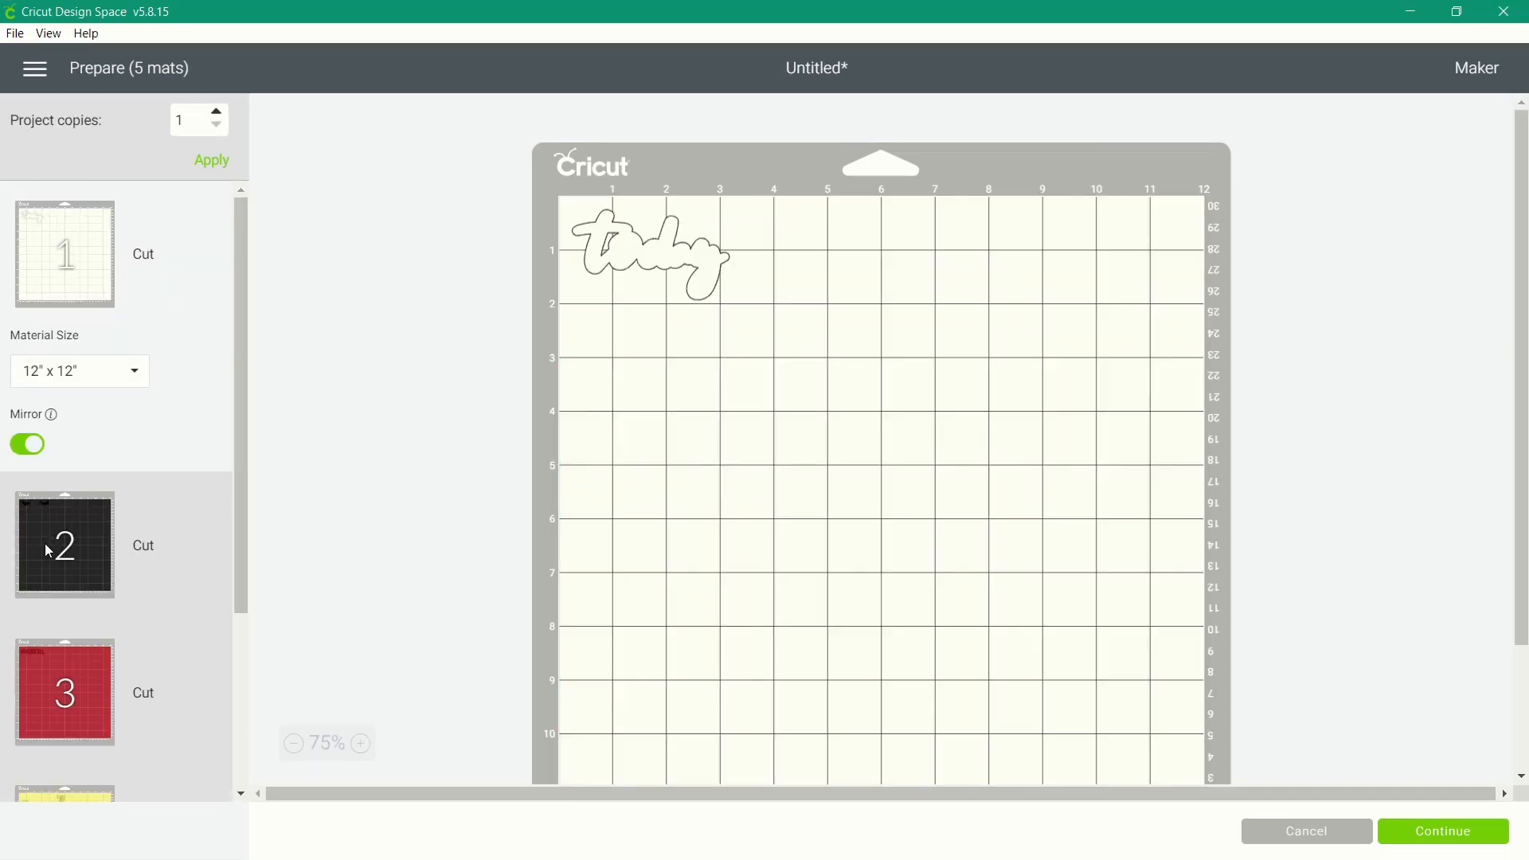
click(45, 543)
click(35, 583)
scroll(40, 558, down, 3)
click(47, 470)
click(27, 479)
click(44, 550)
click(30, 627)
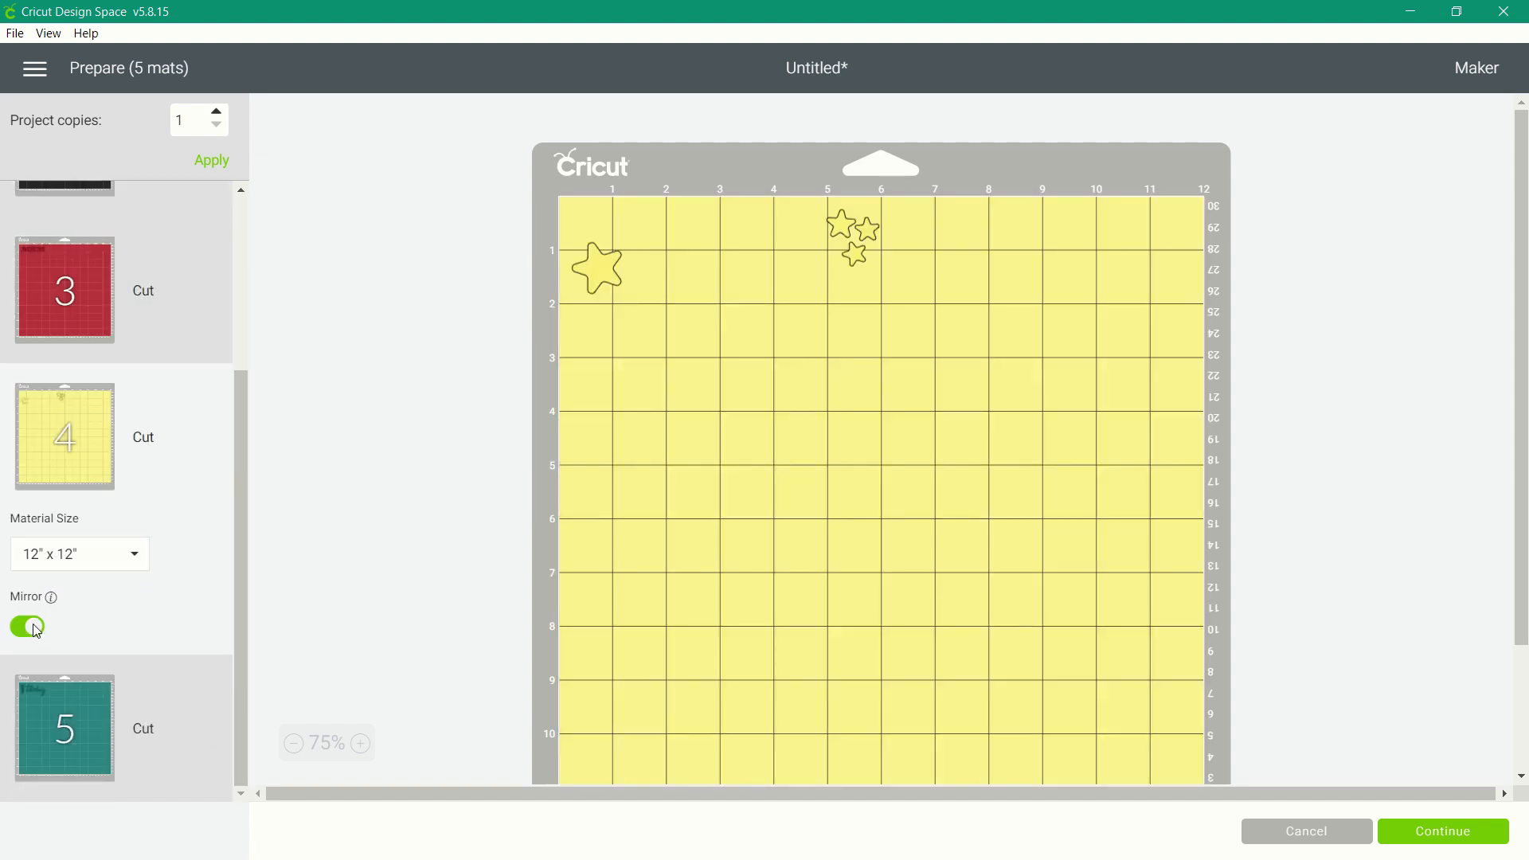
click(64, 725)
click(27, 772)
scroll(93, 484, up, 5)
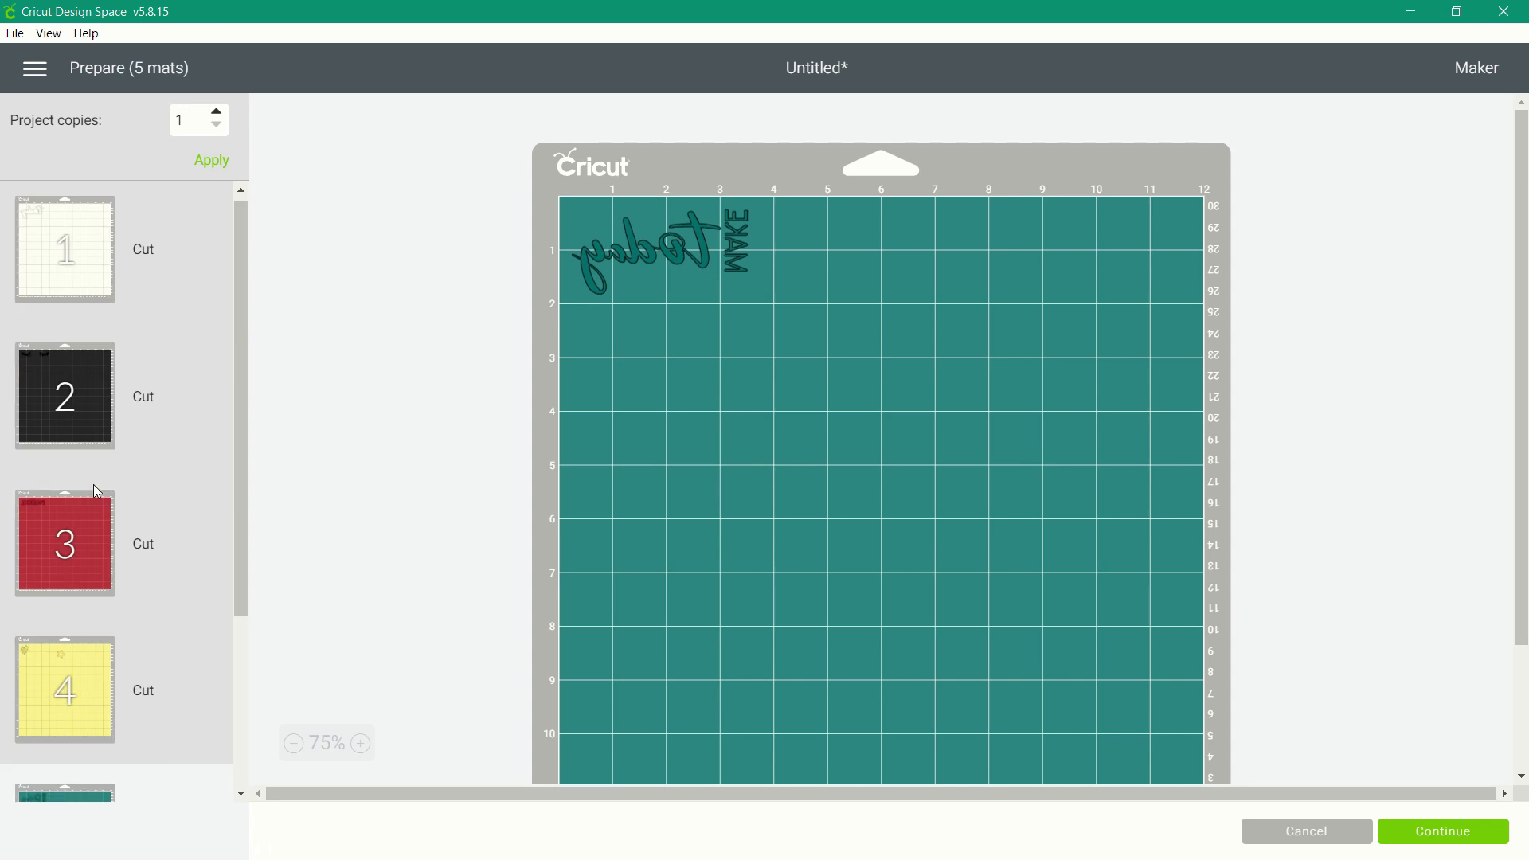
click(79, 217)
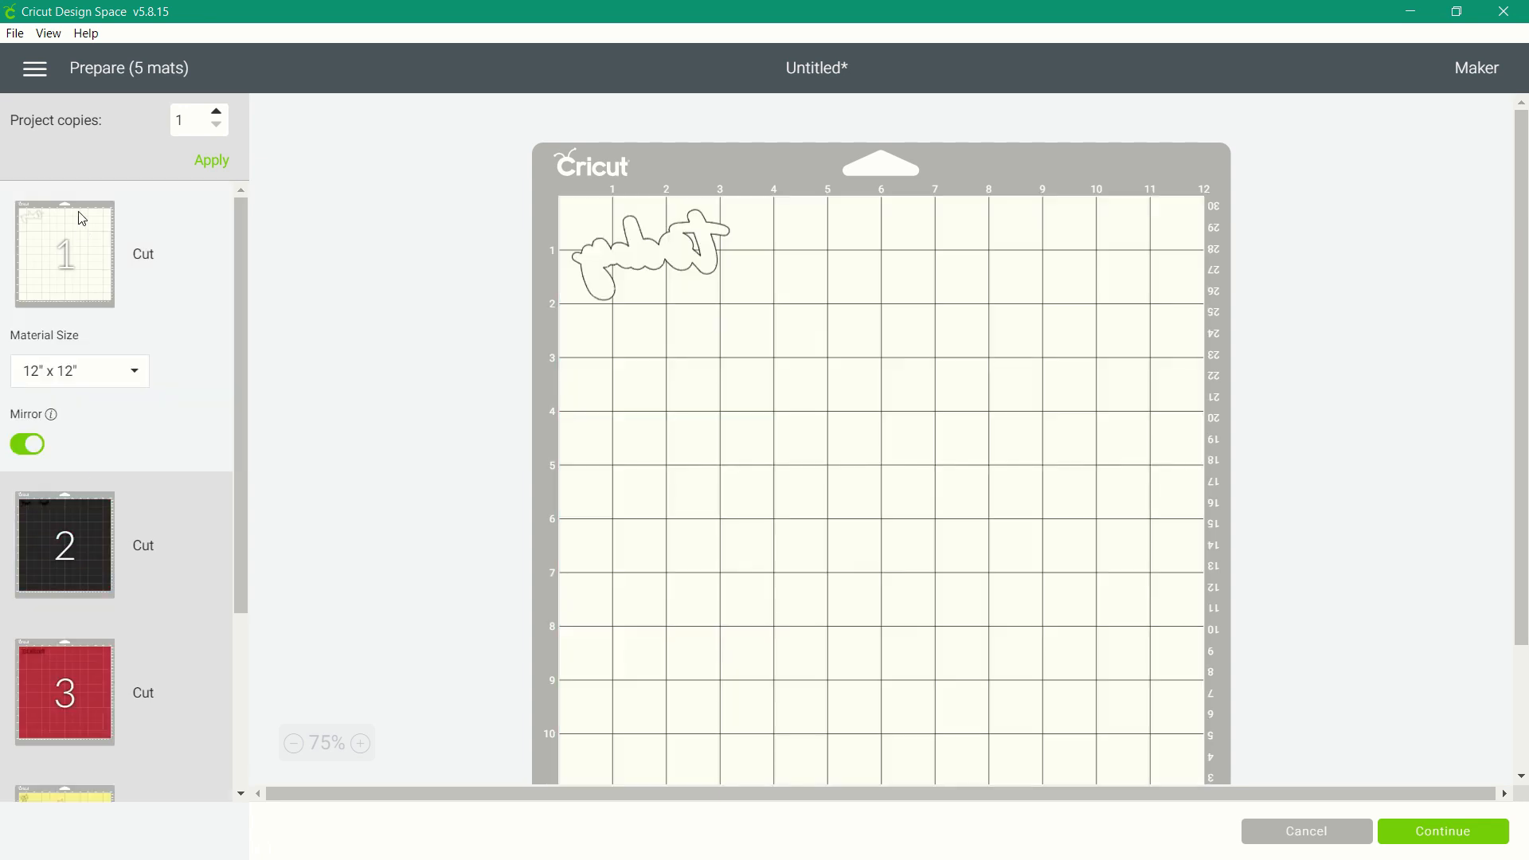
Continue to the cut setup, find "iron-on" among all materials, and set the material to Everyday Iron-On with More pressure.
click(1444, 832)
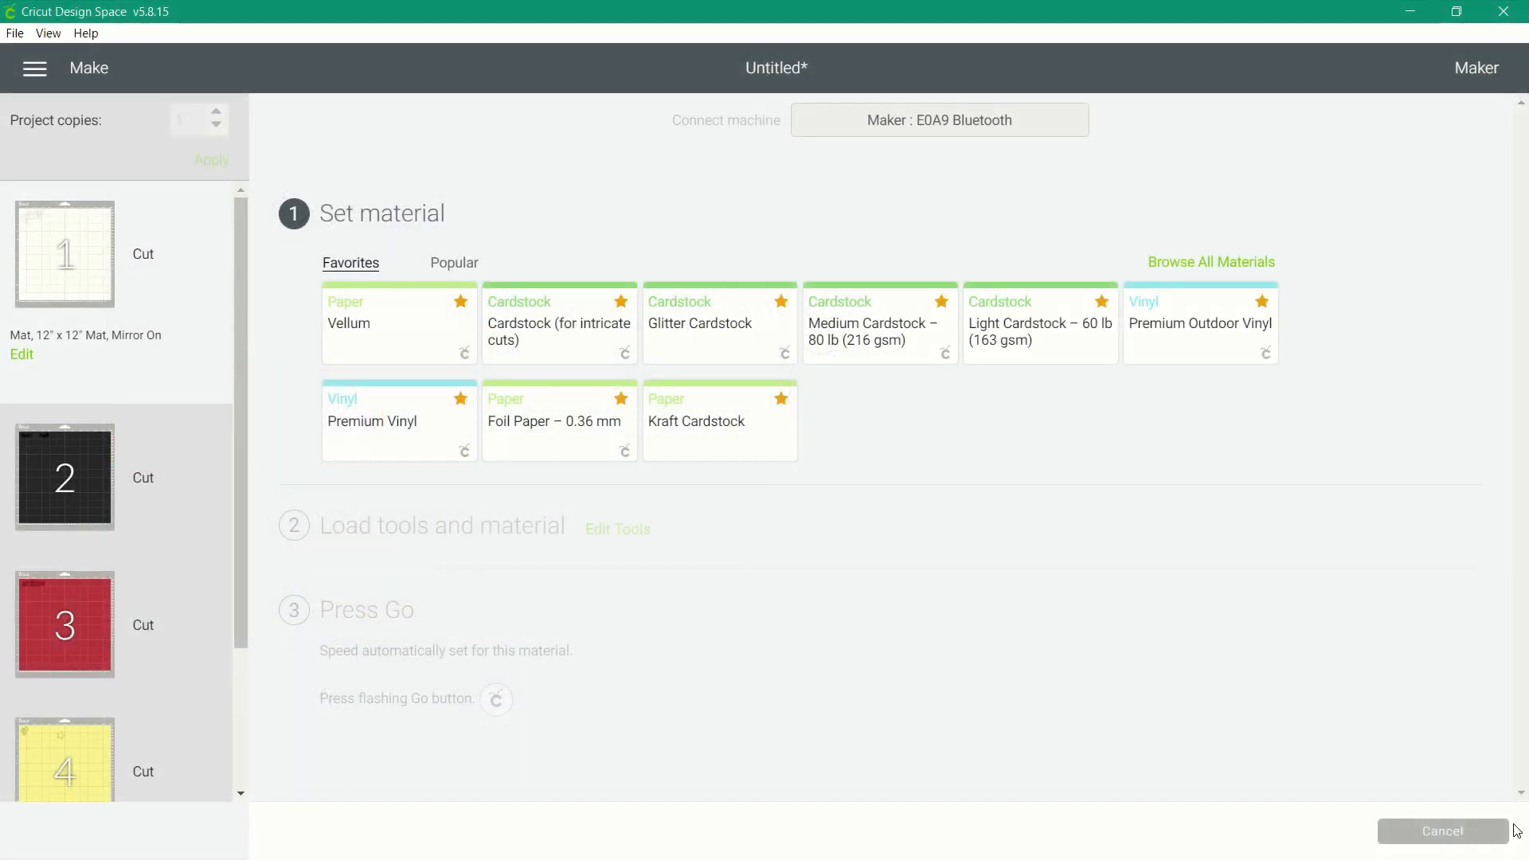
click(1225, 263)
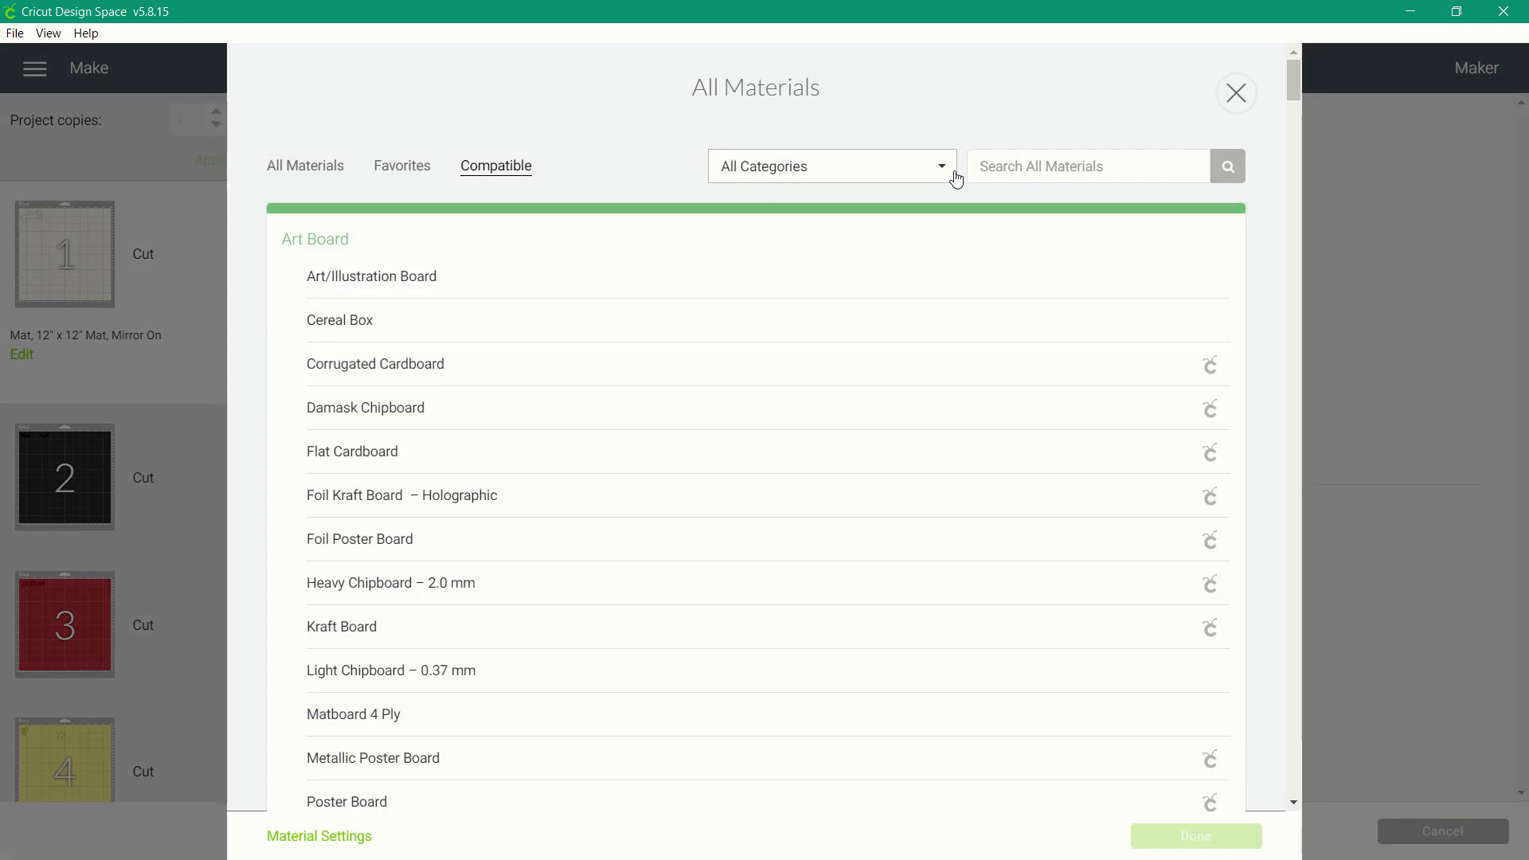
click(983, 169)
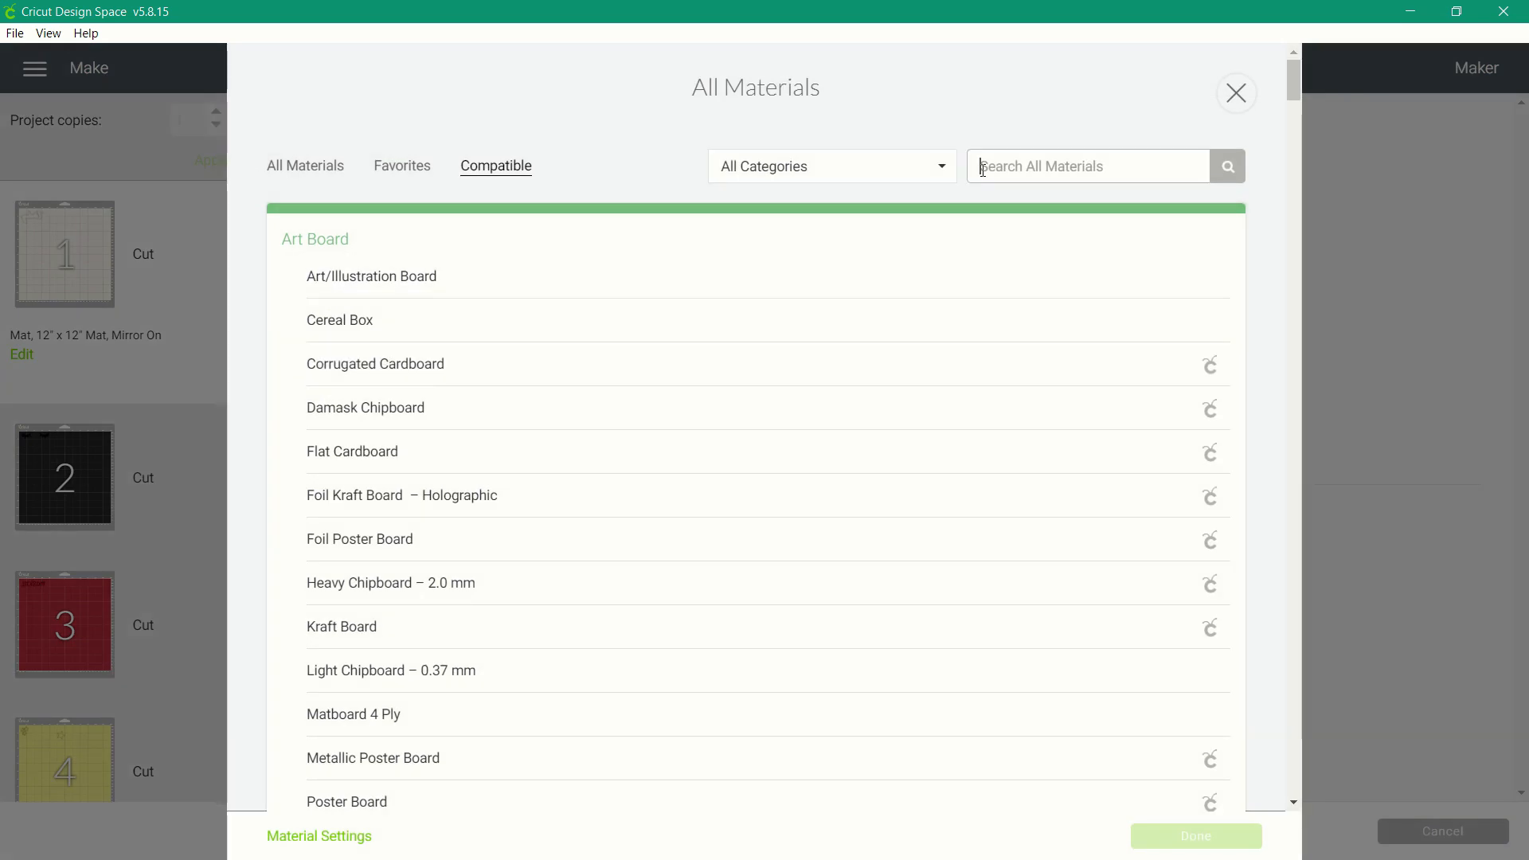
text(iron-on)
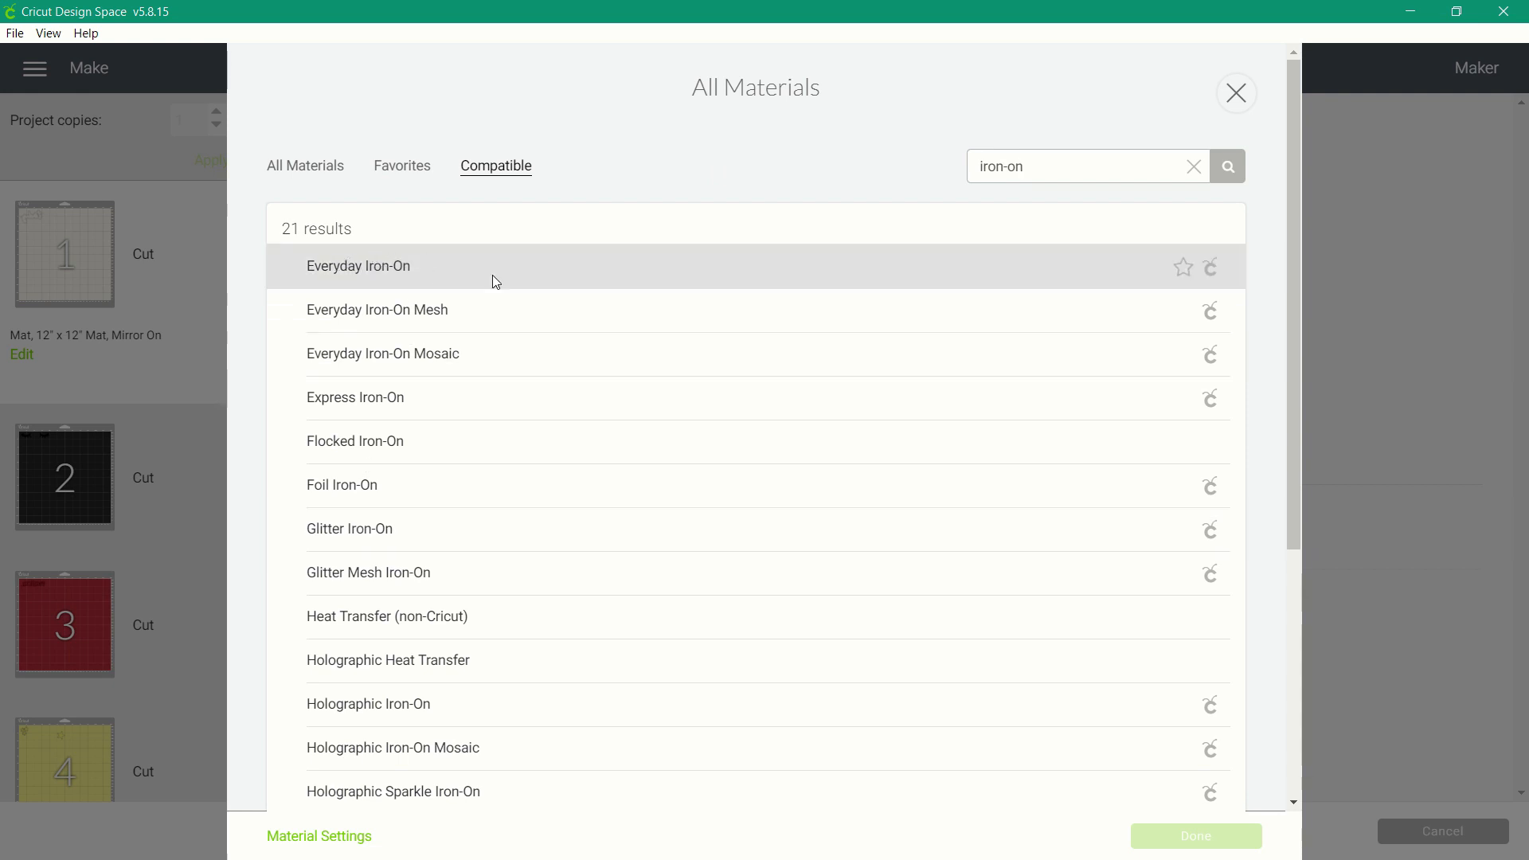
click(571, 275)
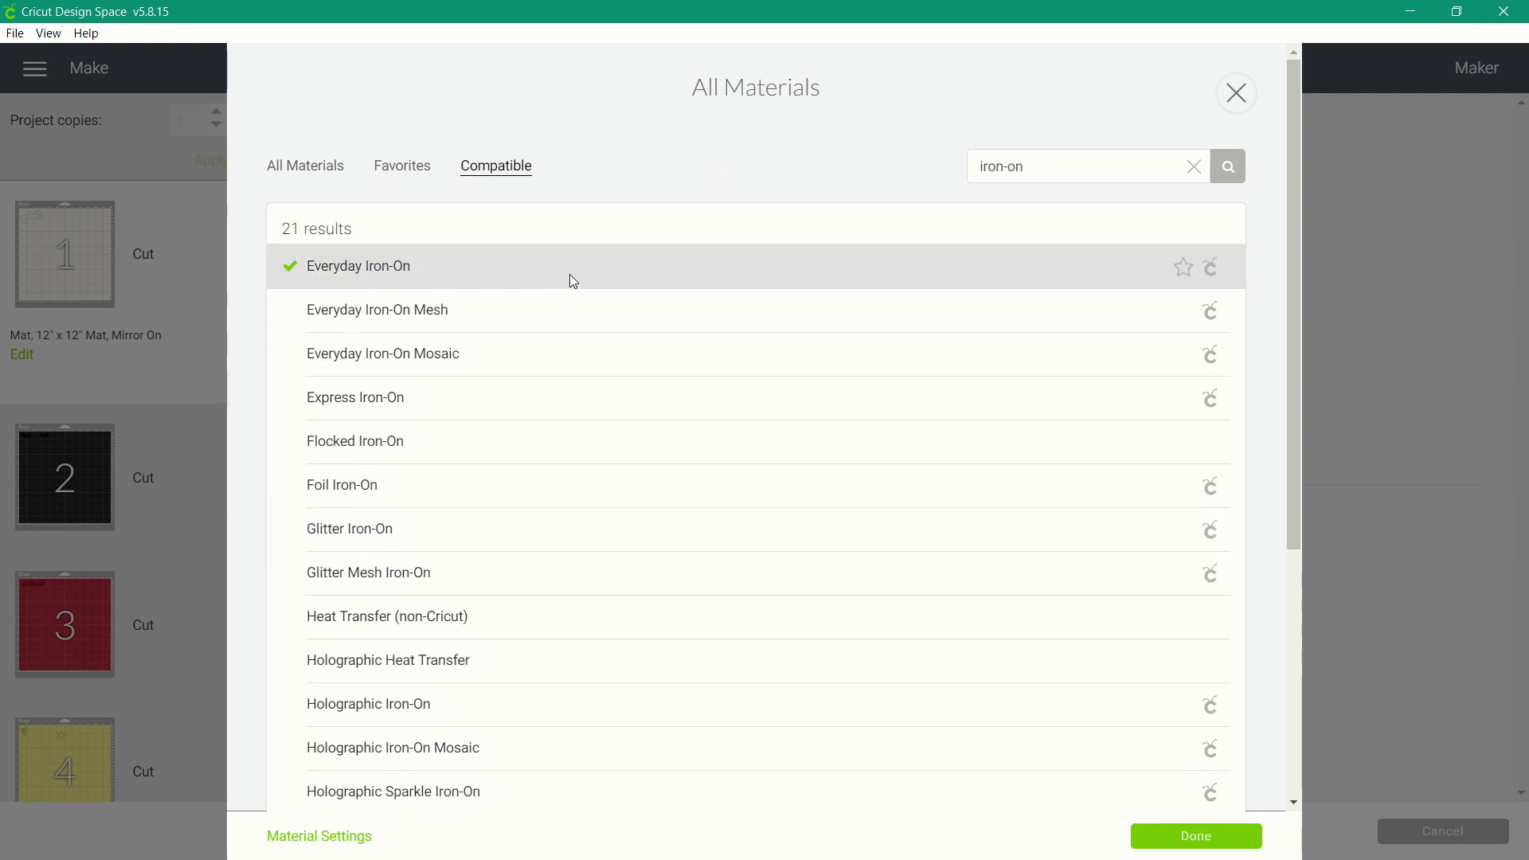
click(1159, 838)
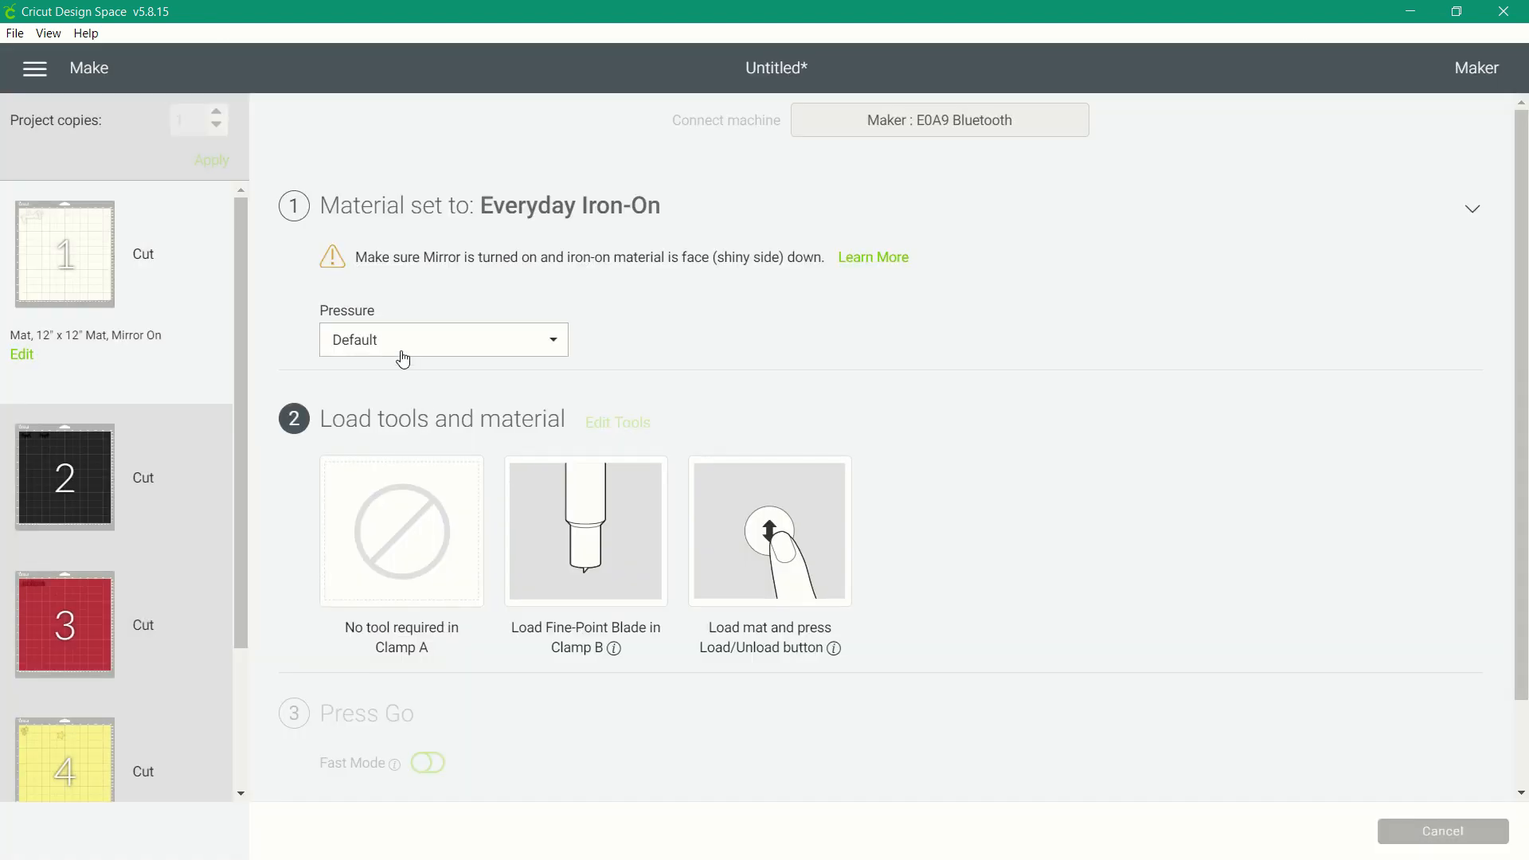
click(399, 353)
click(394, 379)
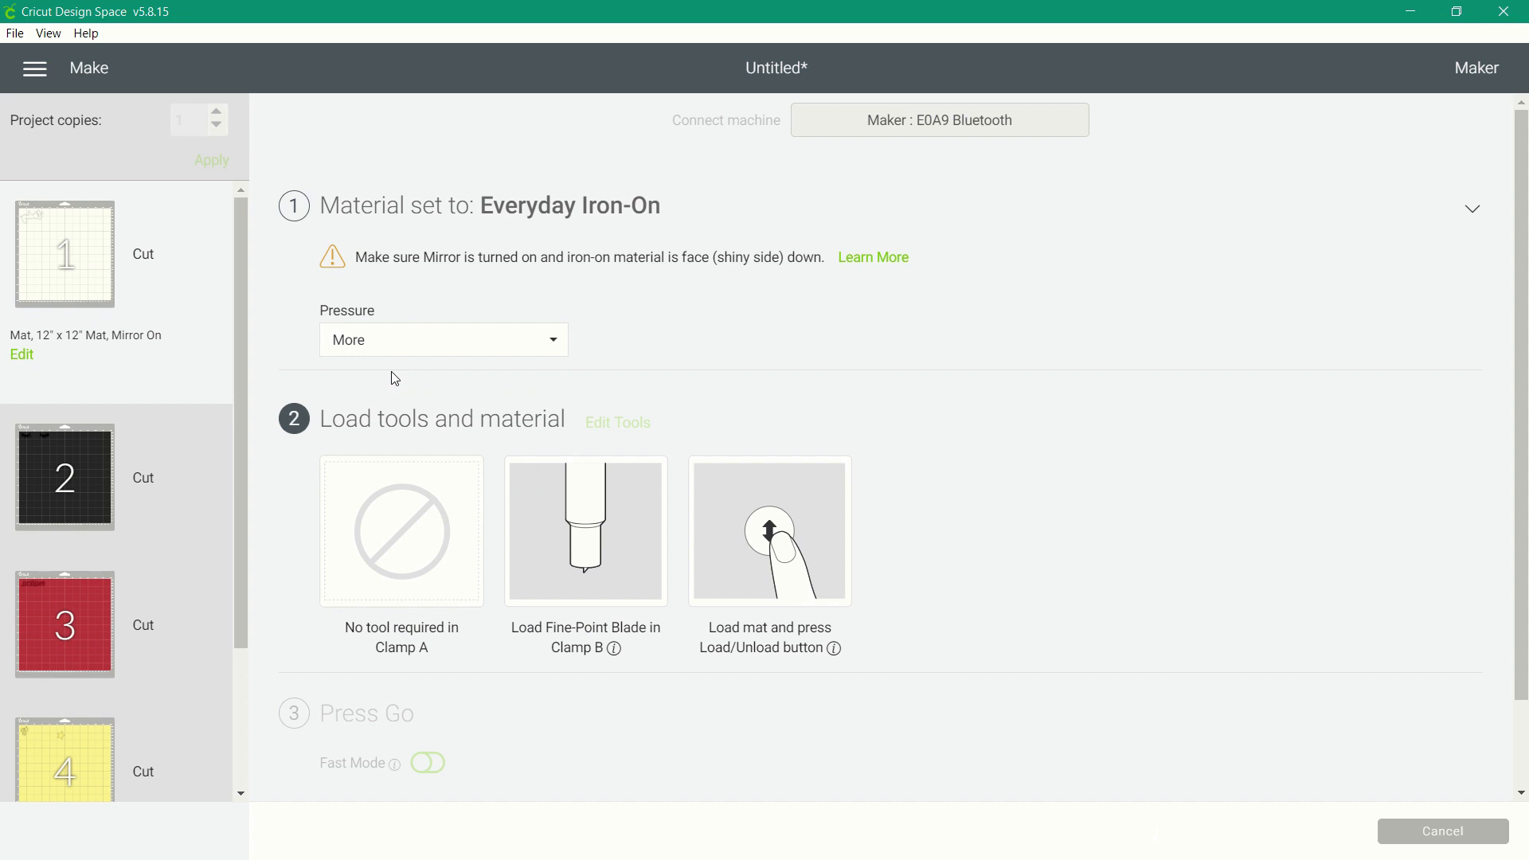